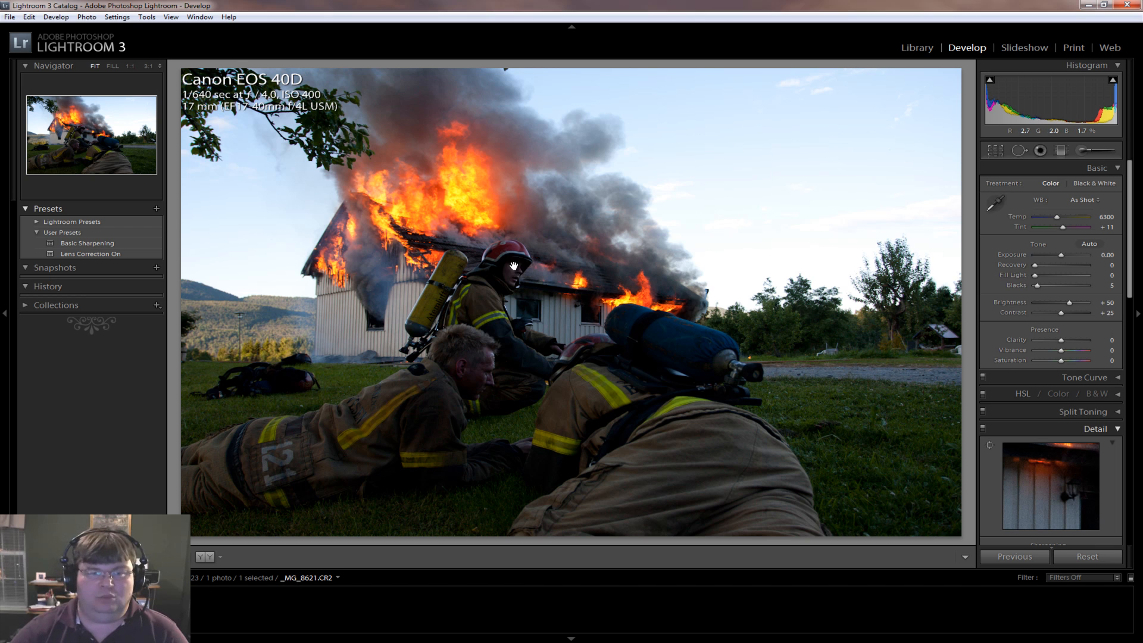
# Try Brightness at +150 and Exposure at -4.00 in turn on the fire photo, resetting each to its default.
pyautogui.click(517, 269)
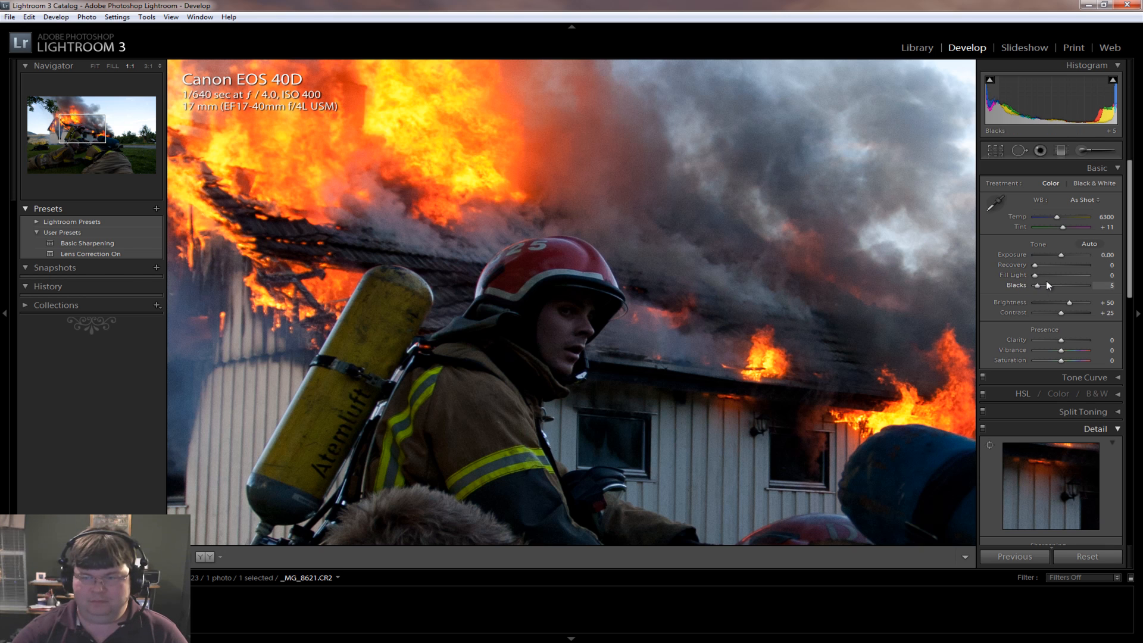
pyautogui.moveTo(1070, 302); pyautogui.dragTo(1090, 302)
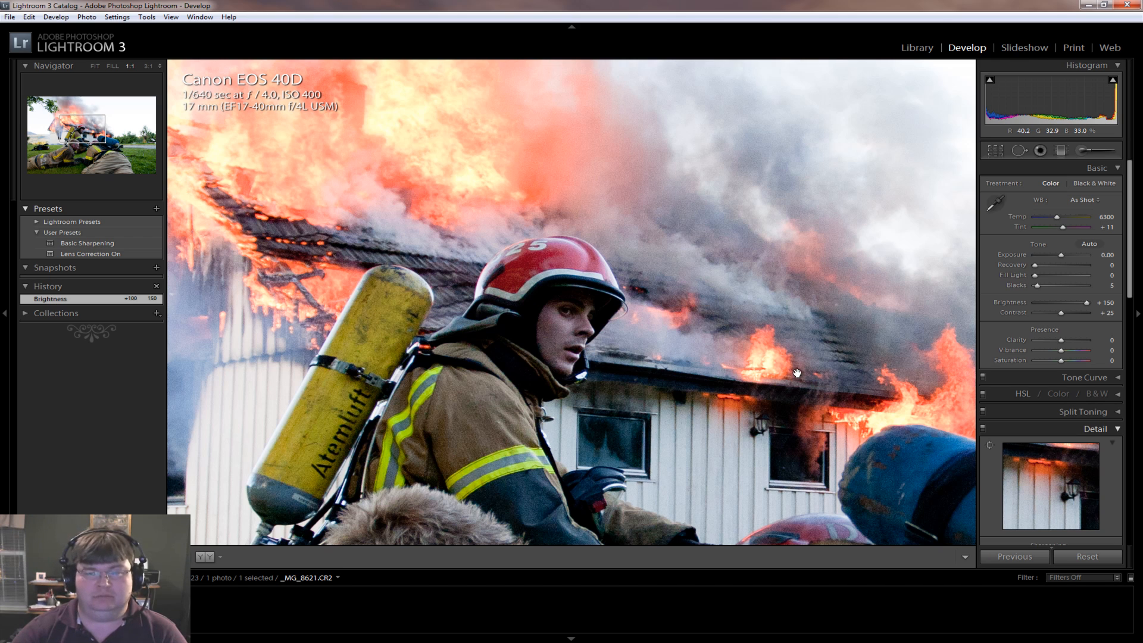
pyautogui.doubleClick(1009, 302)
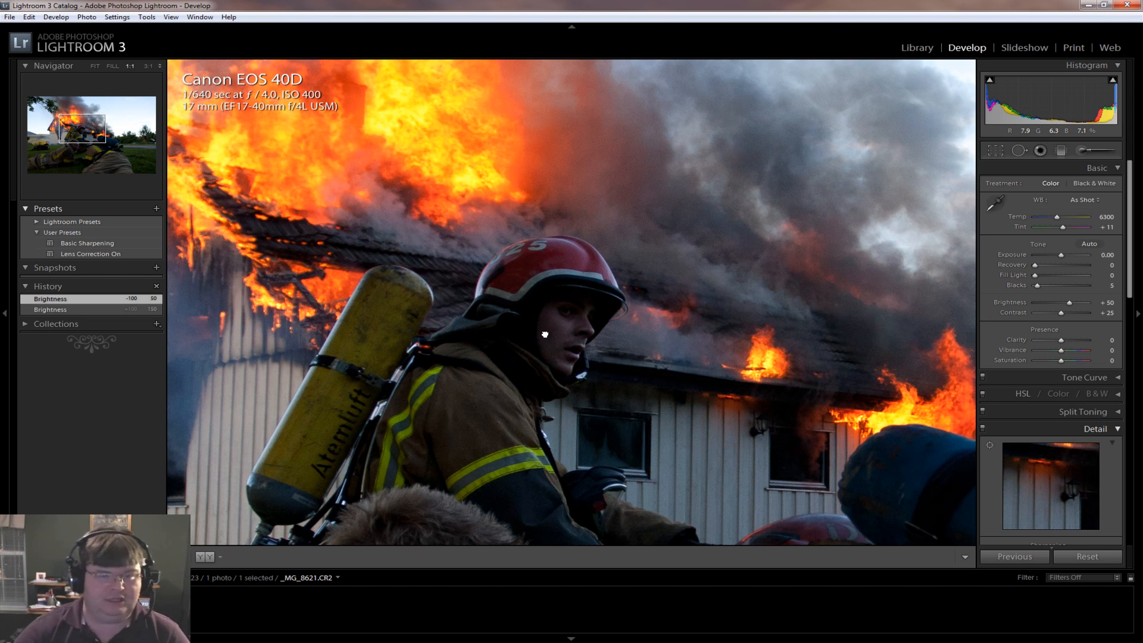
pyautogui.click(545, 334)
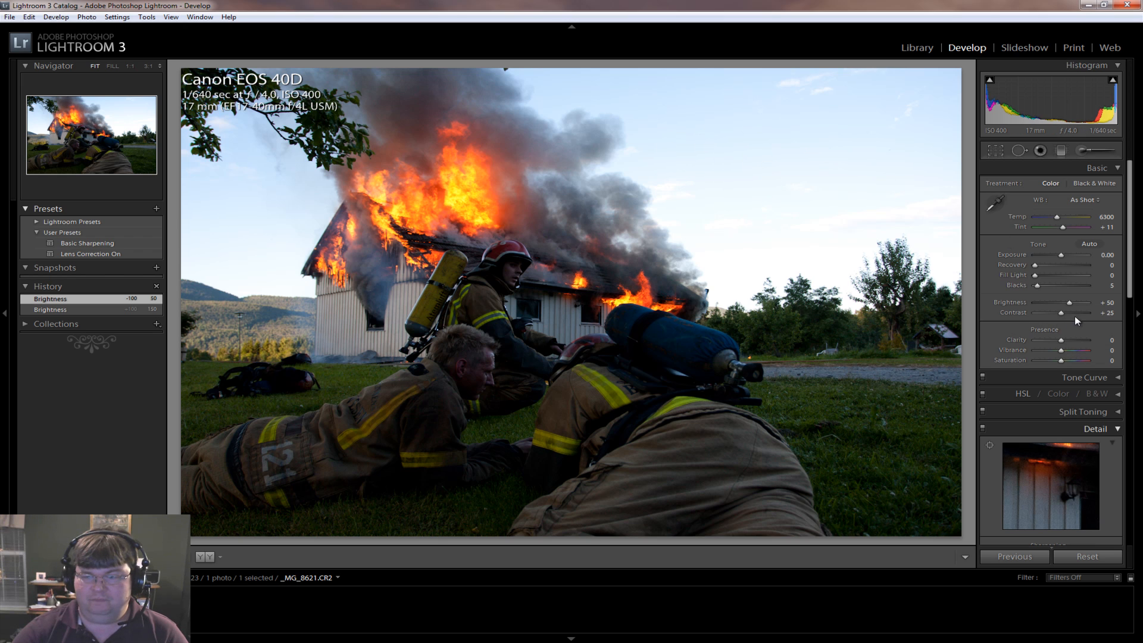
pyautogui.moveTo(1061, 255); pyautogui.dragTo(1031, 256)
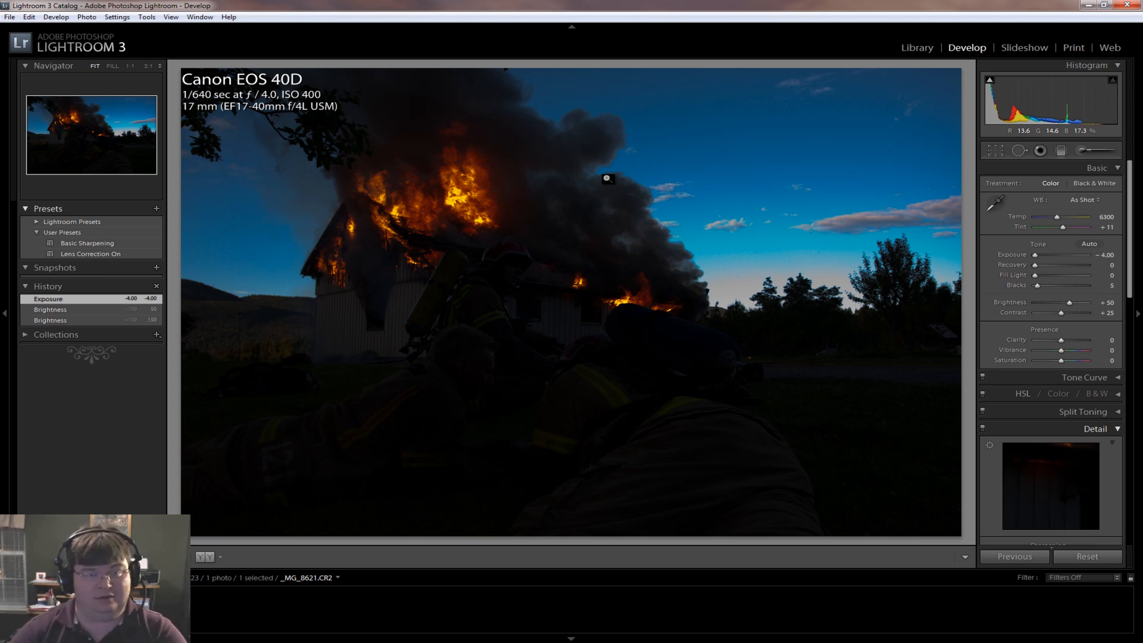
pyautogui.doubleClick(1012, 255)
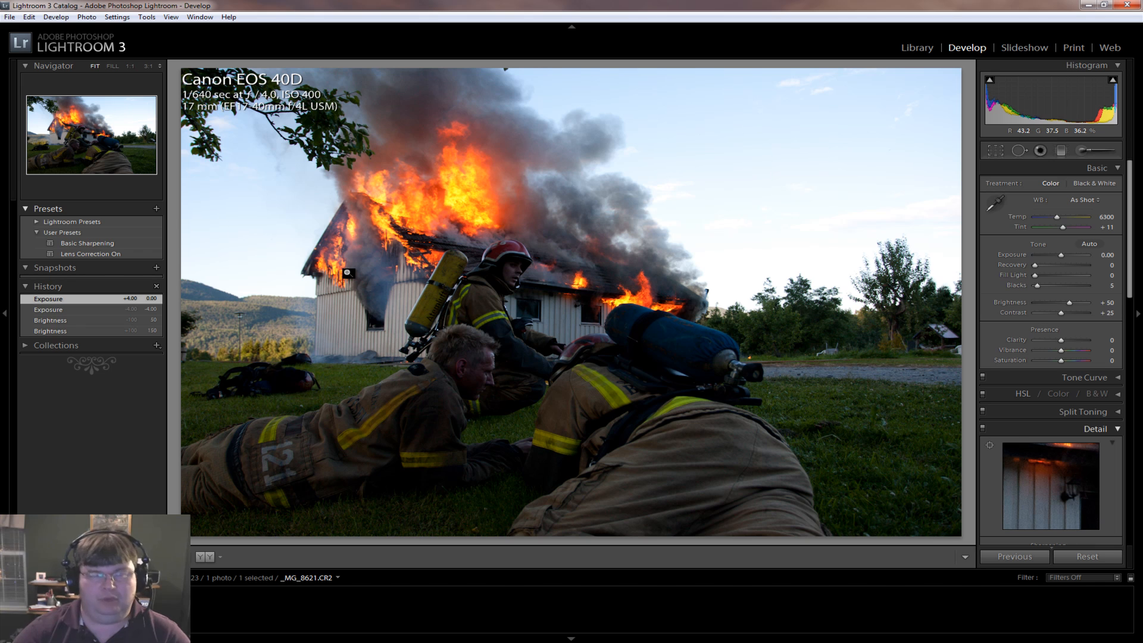
# Create a virtual copy of the photo and raise its Fill Light to 49, checking the helmeted firefighter's face at 1:1.
pyautogui.rightClick(24, 326)
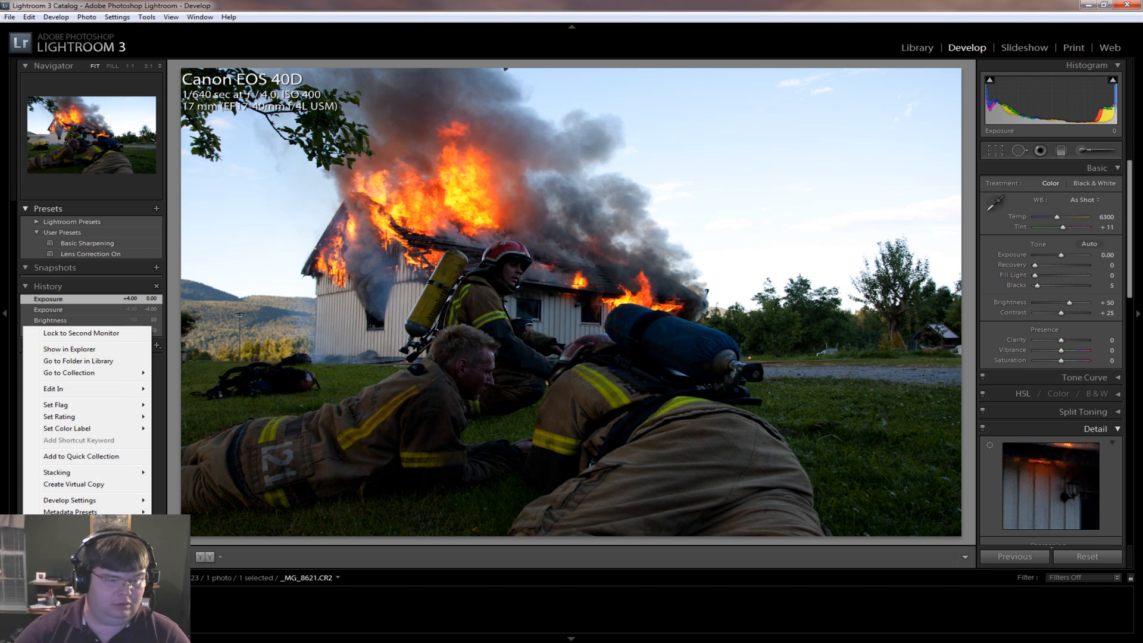
pyautogui.click(90, 487)
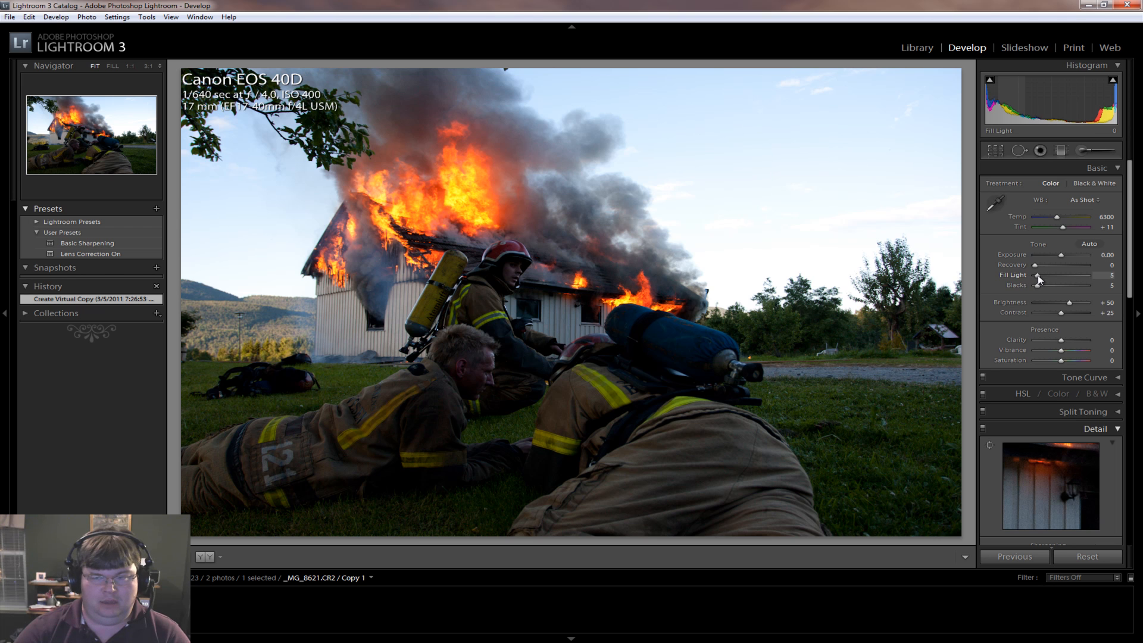
pyautogui.moveTo(1038, 278); pyautogui.dragTo(1054, 276)
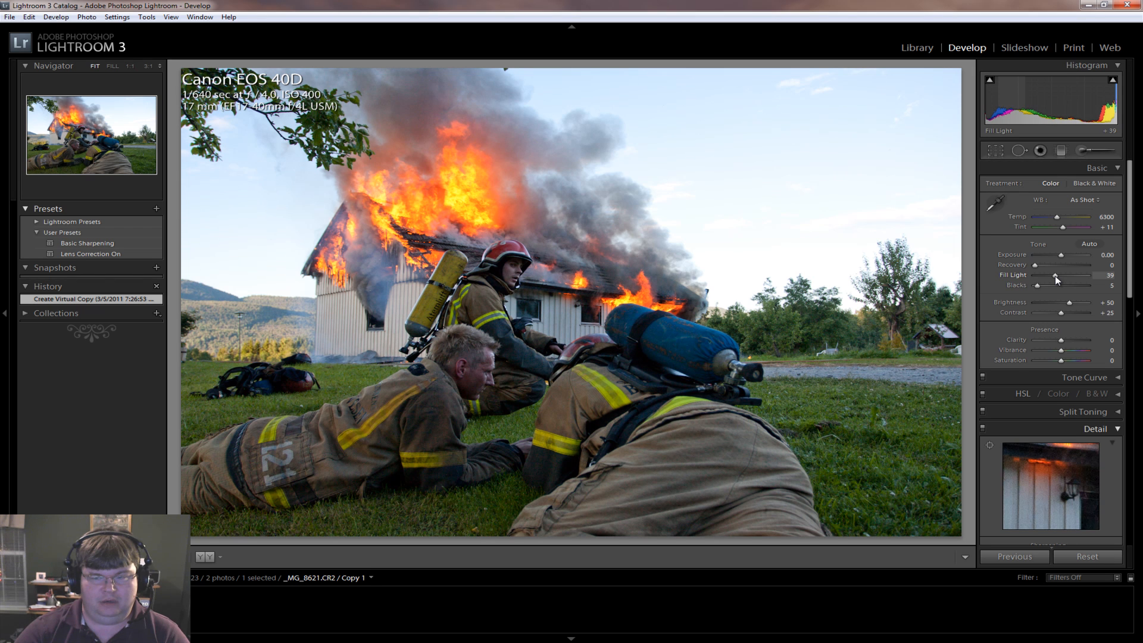
pyautogui.click(516, 280)
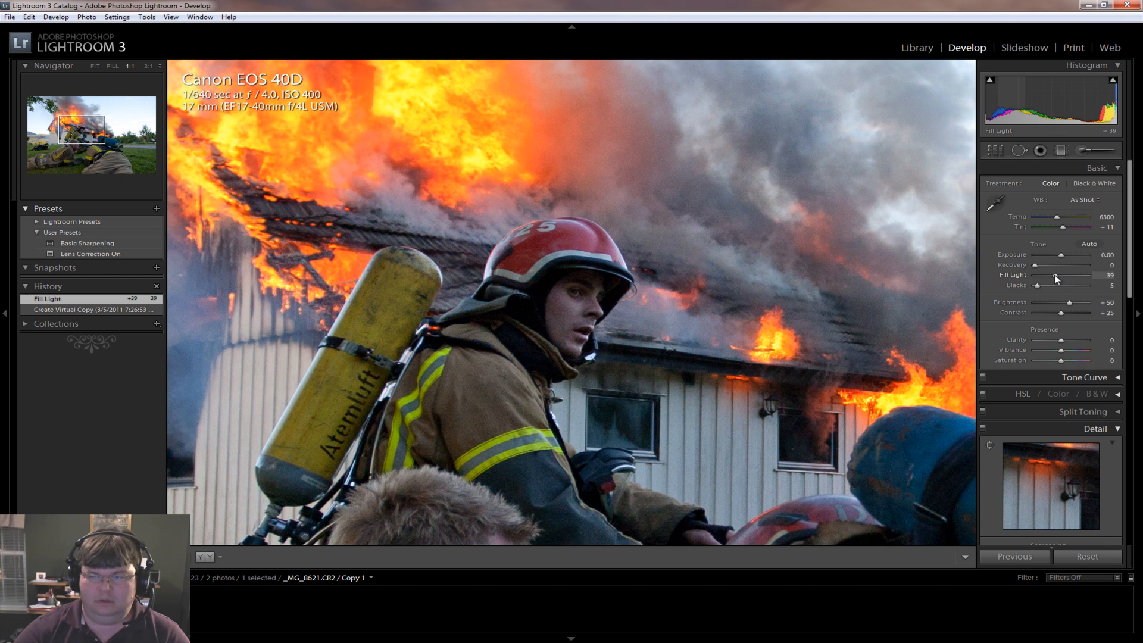
pyautogui.moveTo(1055, 277); pyautogui.dragTo(1059, 278)
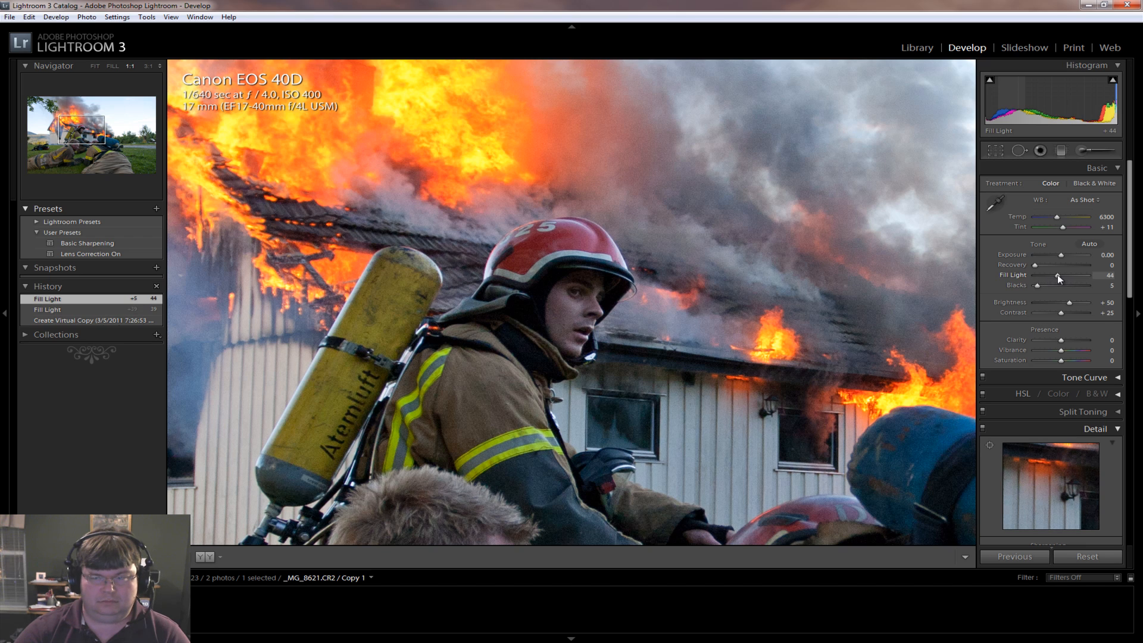
pyautogui.moveTo(1057, 274); pyautogui.dragTo(1058, 274)
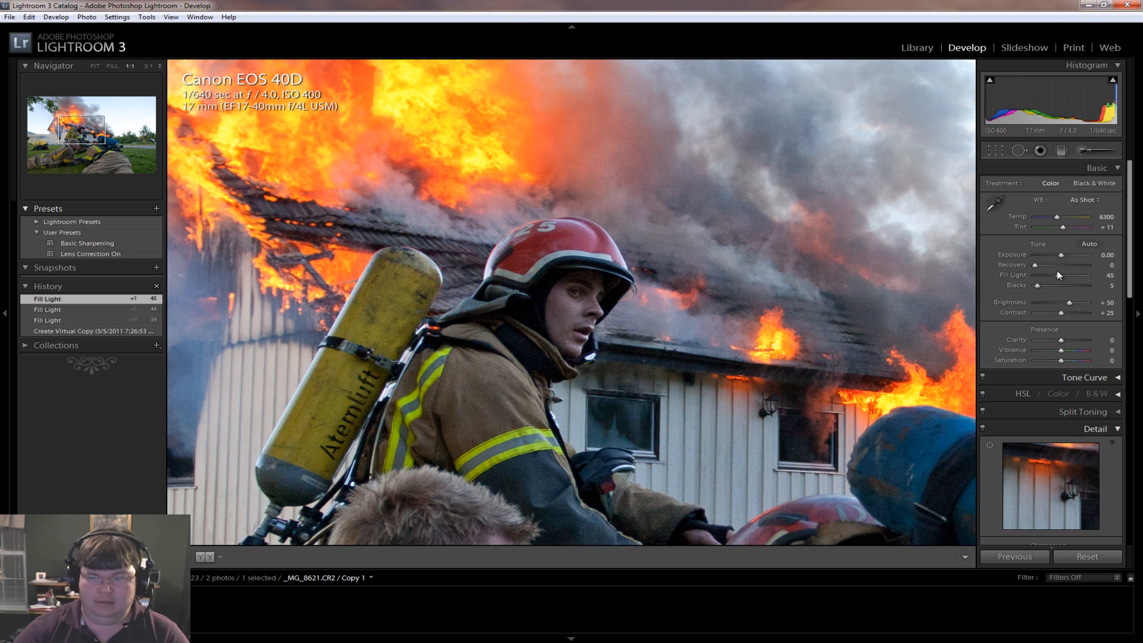
pyautogui.moveTo(1059, 274); pyautogui.dragTo(1060, 273)
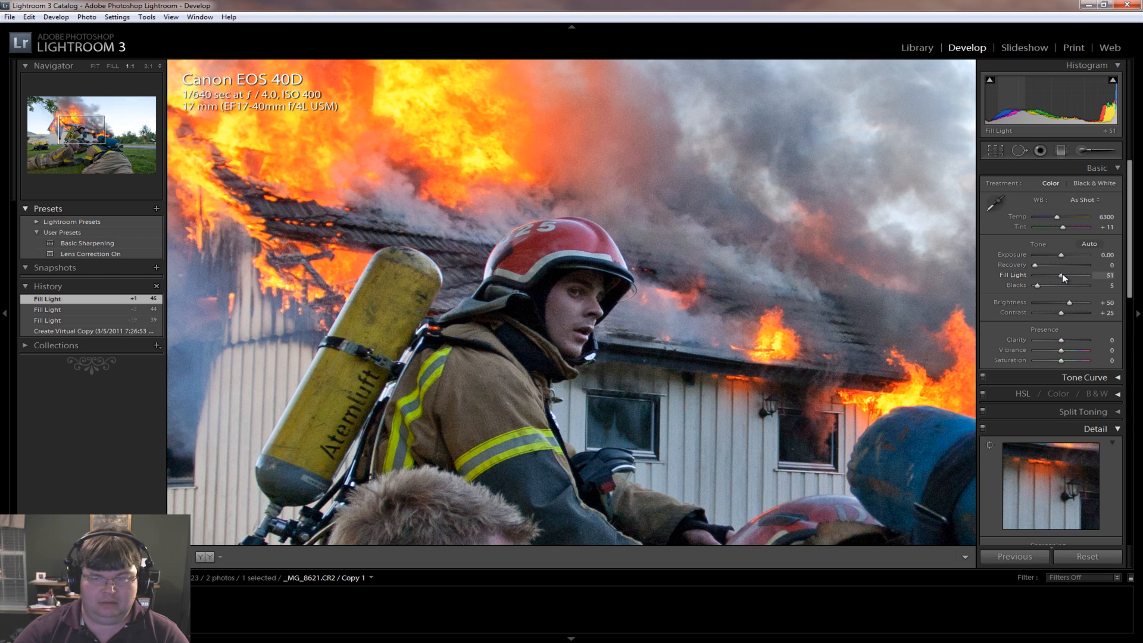
pyautogui.moveTo(1062, 273); pyautogui.dragTo(1061, 273)
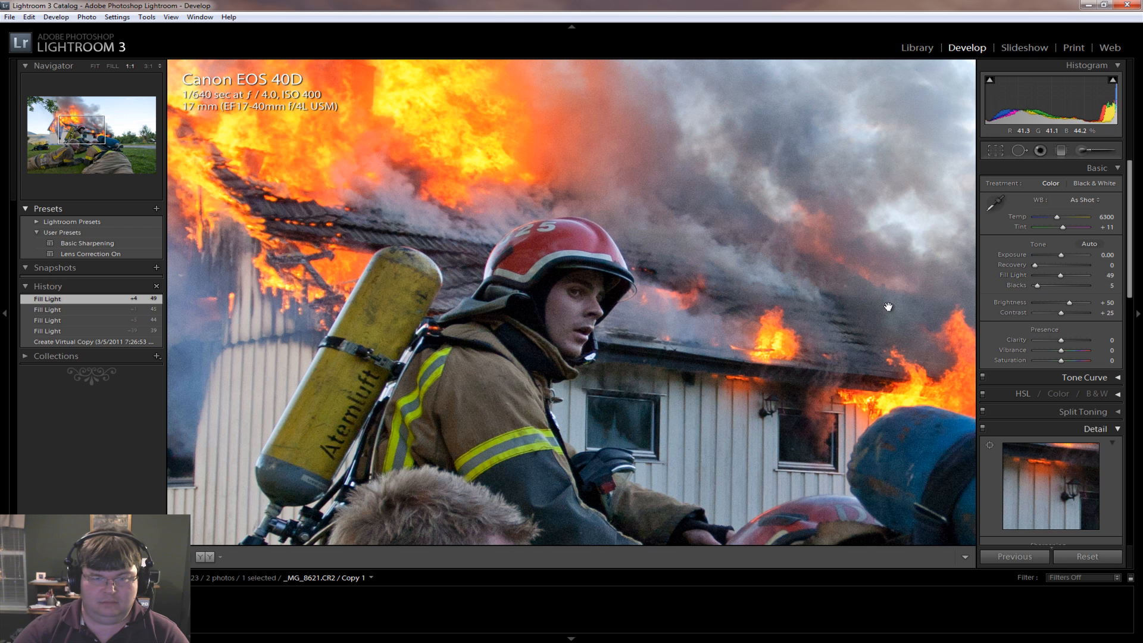
pyautogui.click(570, 339)
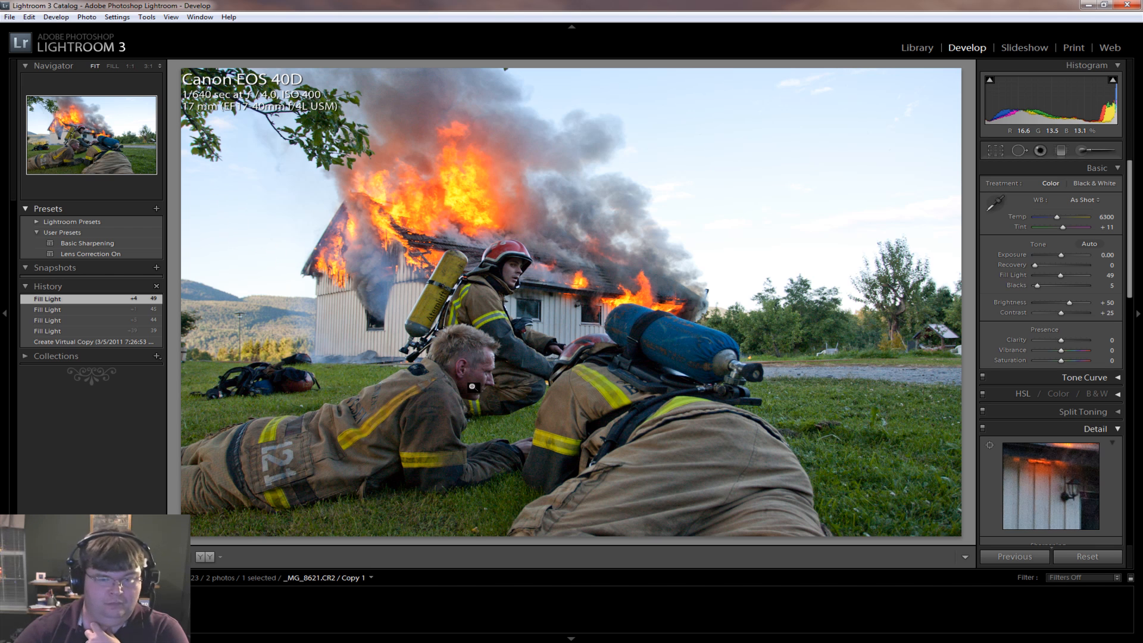
# Set luminance noise reduction to 30, checking both firefighters' faces at 1:1.
pyautogui.click(475, 390)
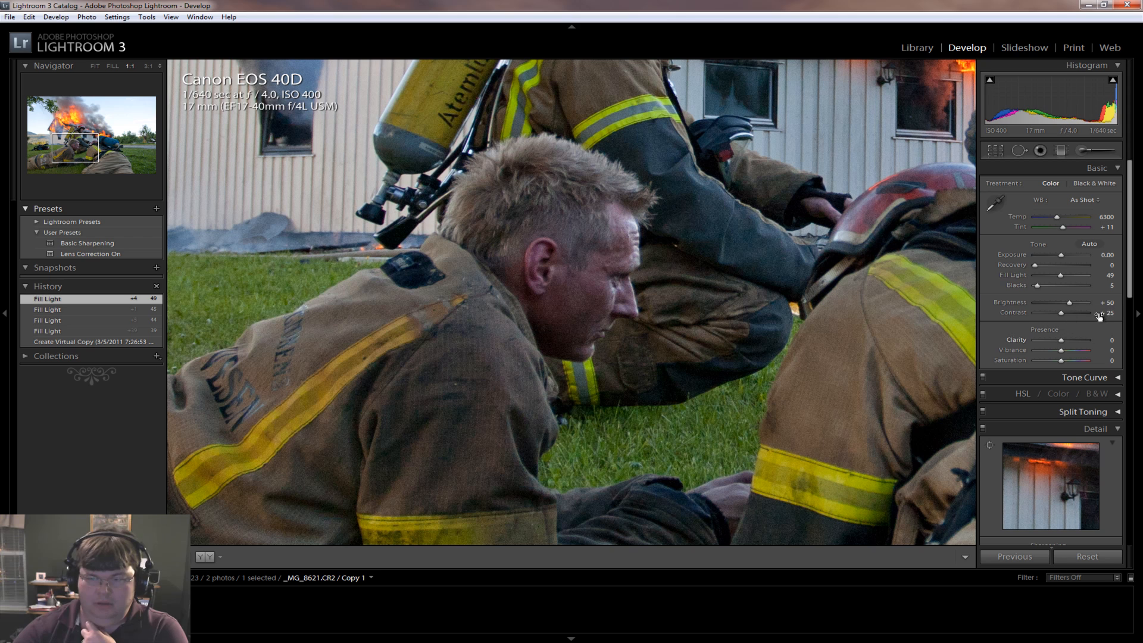
pyautogui.scroll(-5, 1119, 377)
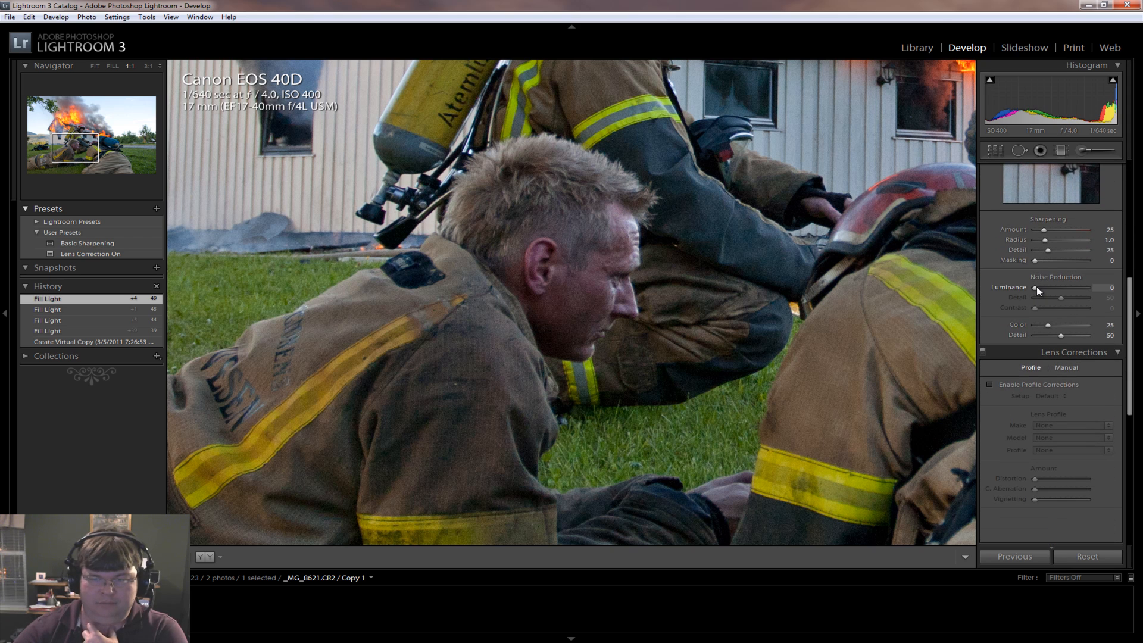
pyautogui.moveTo(1035, 287); pyautogui.dragTo(1043, 287)
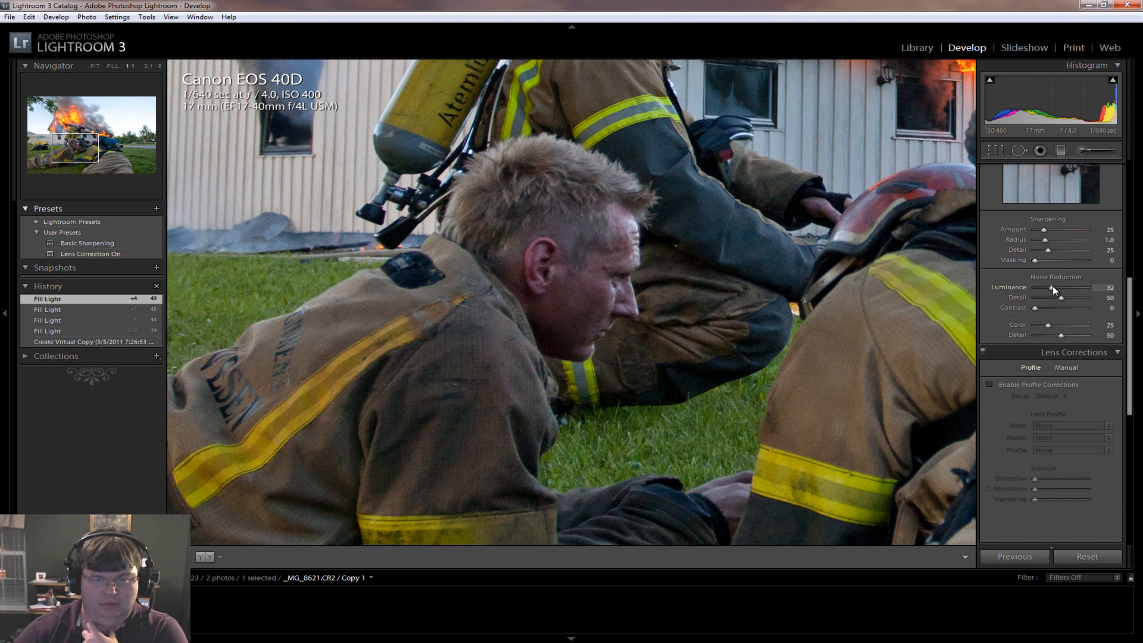
pyautogui.moveTo(1053, 285); pyautogui.dragTo(1052, 286)
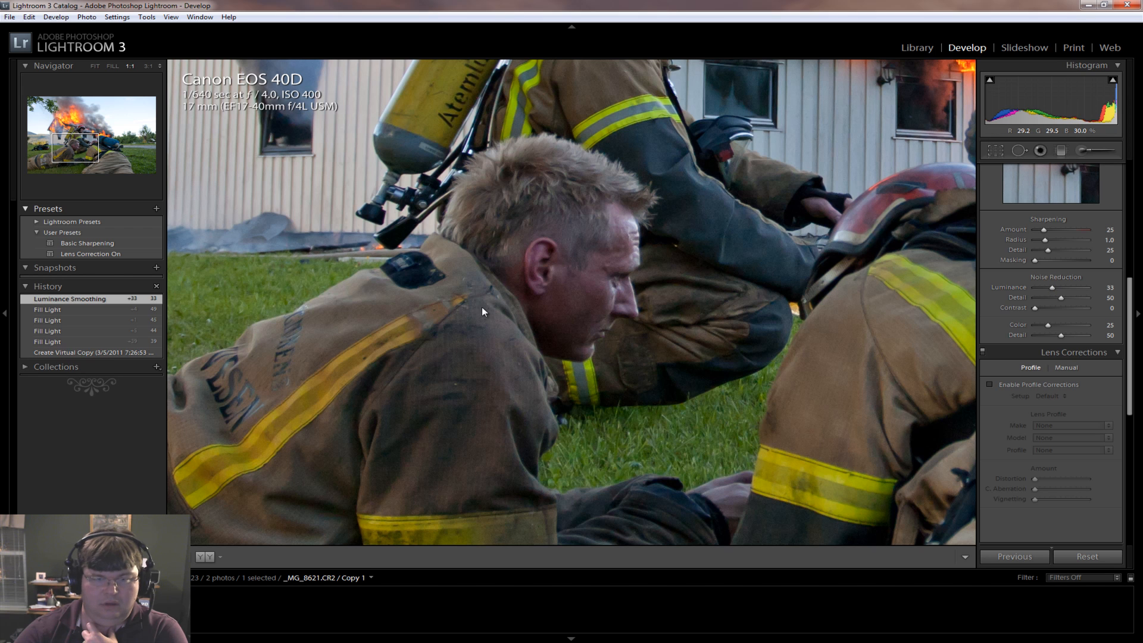
pyautogui.moveTo(617, 133); pyautogui.dragTo(606, 312)
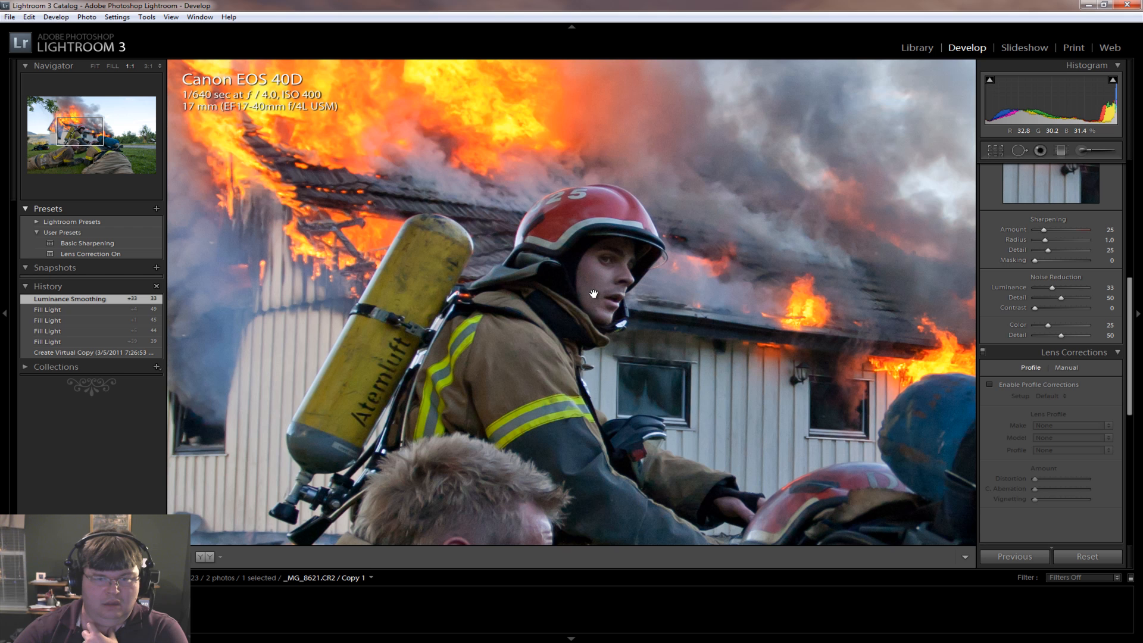
pyautogui.moveTo(670, 509); pyautogui.dragTo(530, 303)
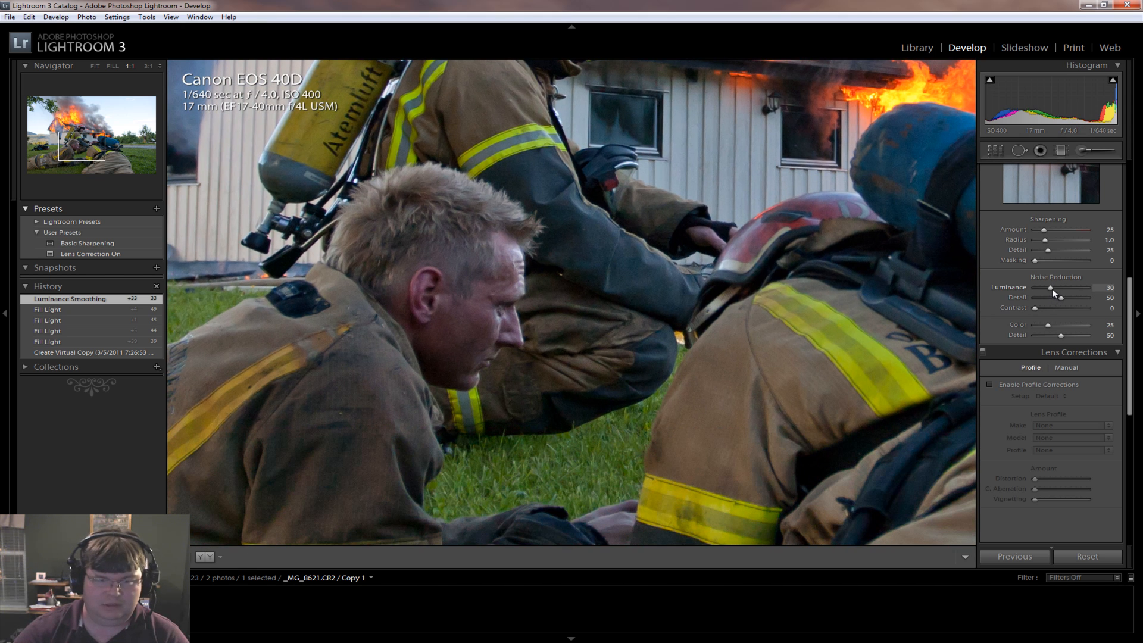
pyautogui.moveTo(1052, 288); pyautogui.dragTo(1051, 288)
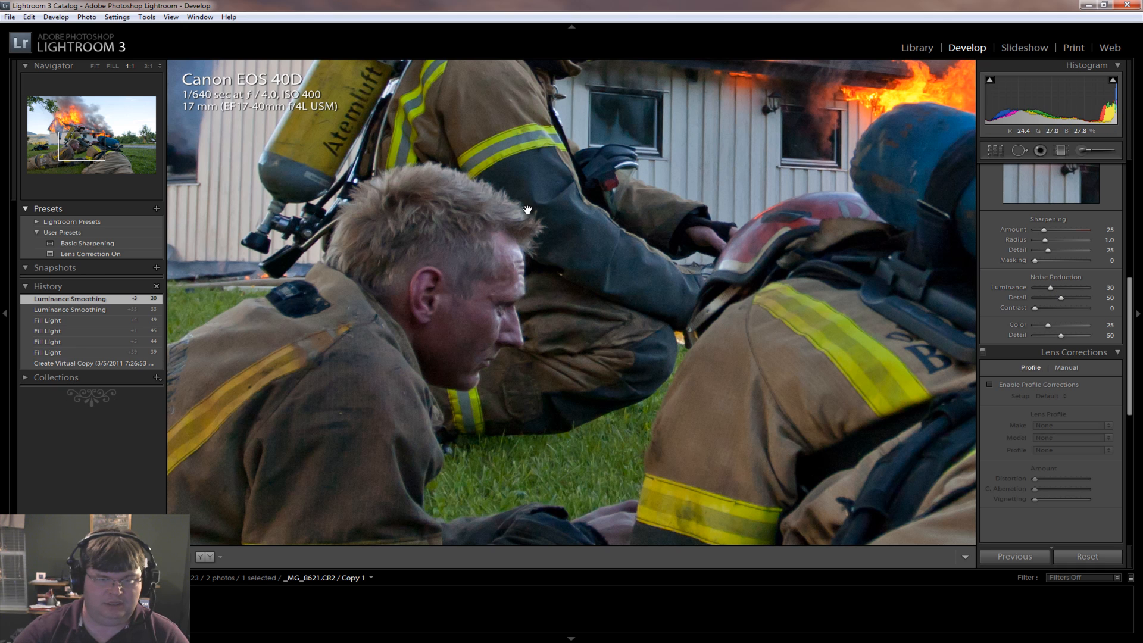
pyautogui.moveTo(447, 186); pyautogui.dragTo(543, 308)
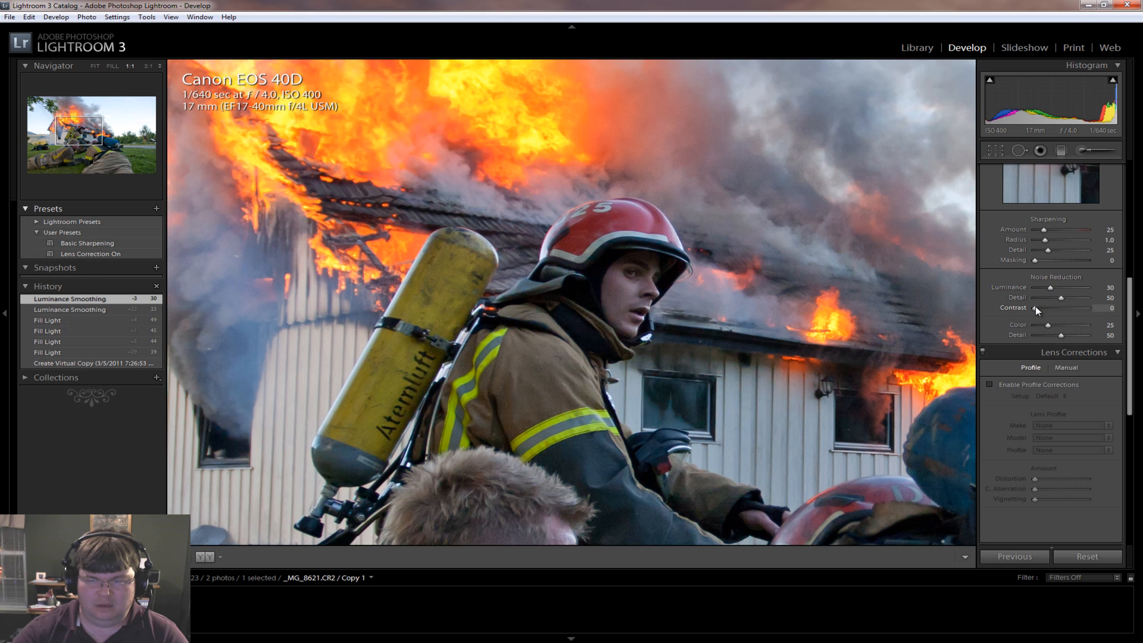
# Raise the photo's Contrast to +45 while viewing the whole image.
pyautogui.moveTo(1128, 361); pyautogui.dragTo(1129, 243)
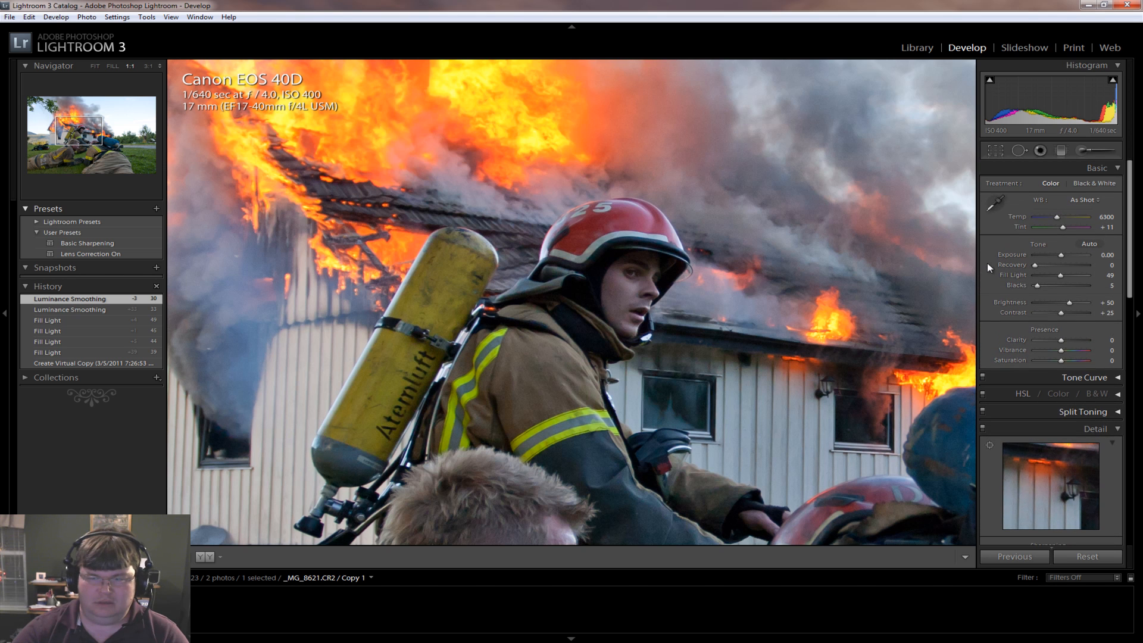
pyautogui.click(627, 315)
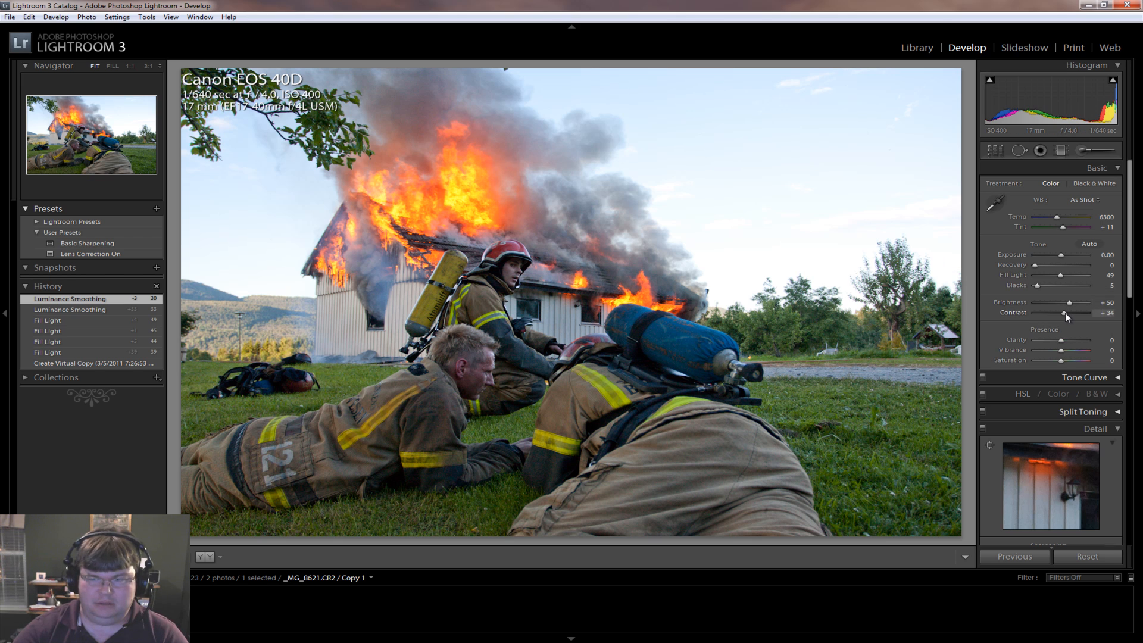
pyautogui.moveTo(1065, 312); pyautogui.dragTo(1066, 313)
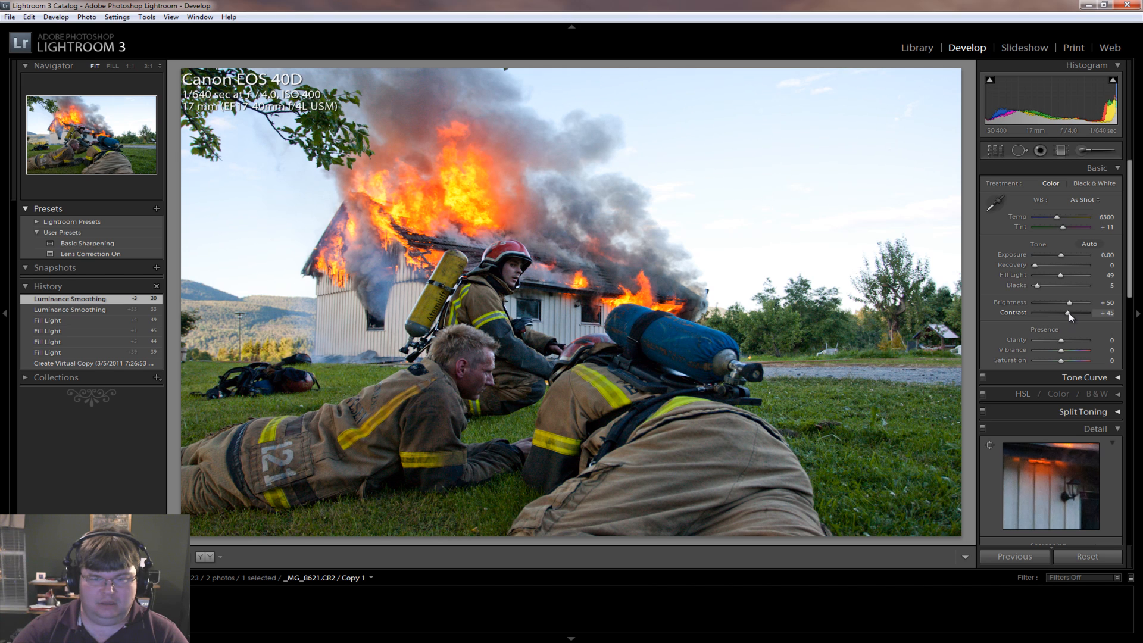
pyautogui.moveTo(1069, 312); pyautogui.dragTo(1069, 313)
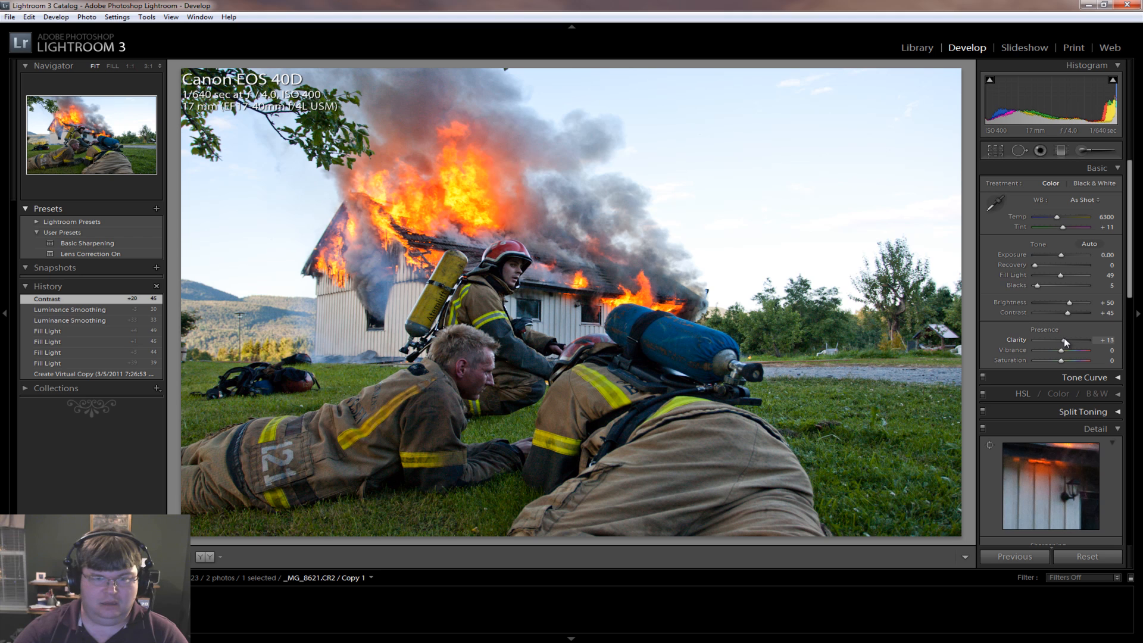
# Set the photo's Clarity to +13 and Vibrance to +15.
pyautogui.moveTo(1063, 337); pyautogui.dragTo(1065, 349)
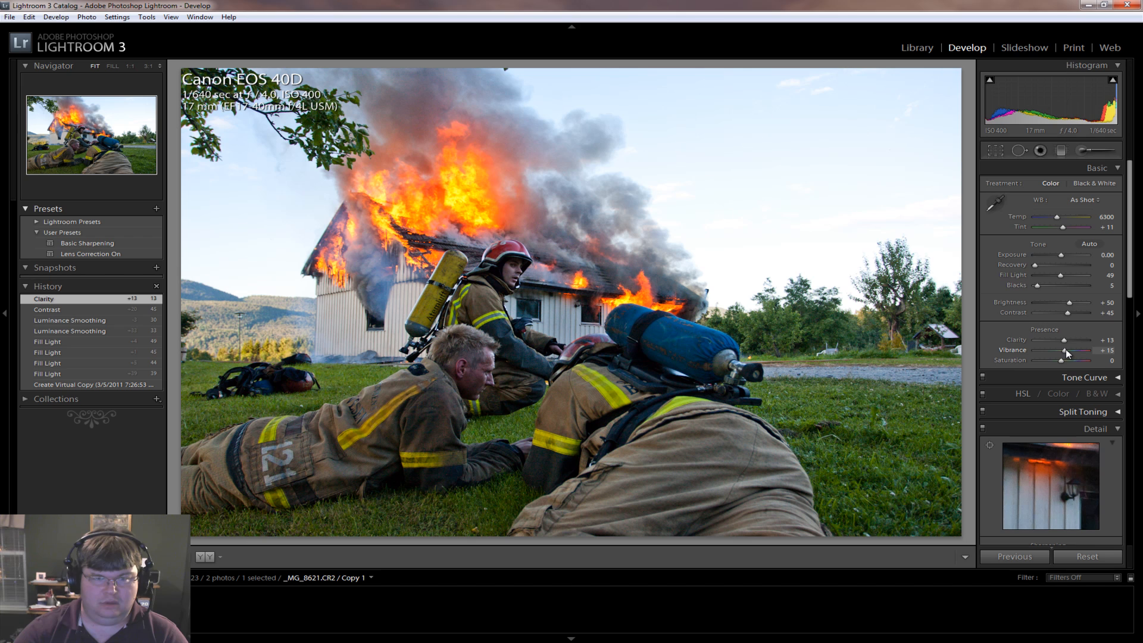
pyautogui.moveTo(1065, 349); pyautogui.dragTo(1066, 349)
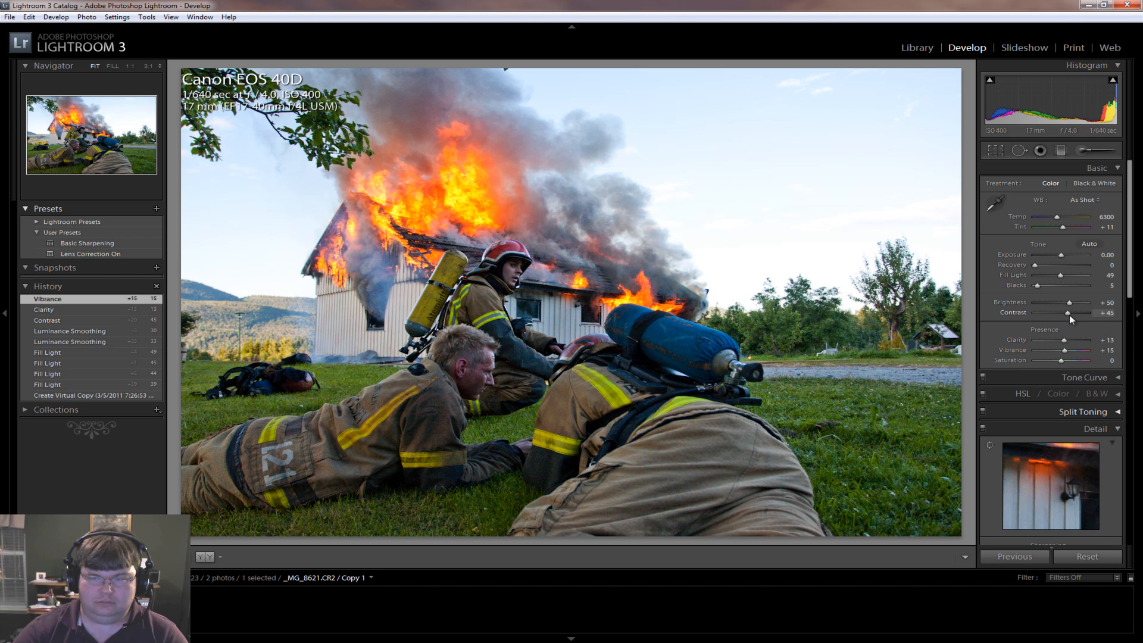
# Apply the Basic Sharpening and Lens Correction On user presets to the photo.
pyautogui.moveTo(1132, 276); pyautogui.dragTo(1134, 395)
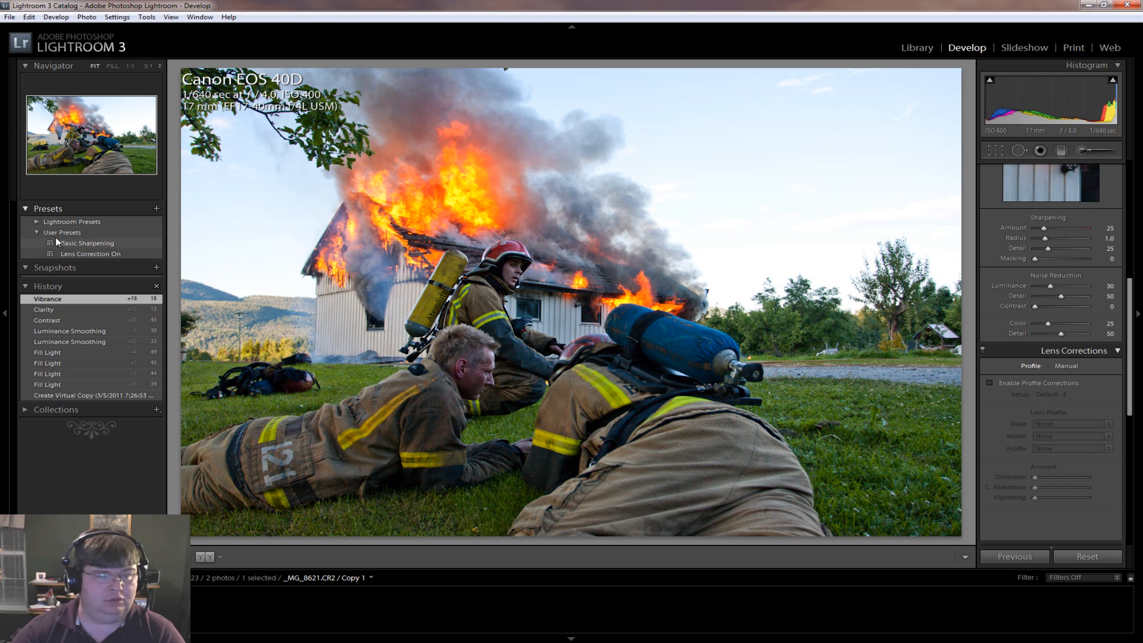
pyautogui.click(99, 242)
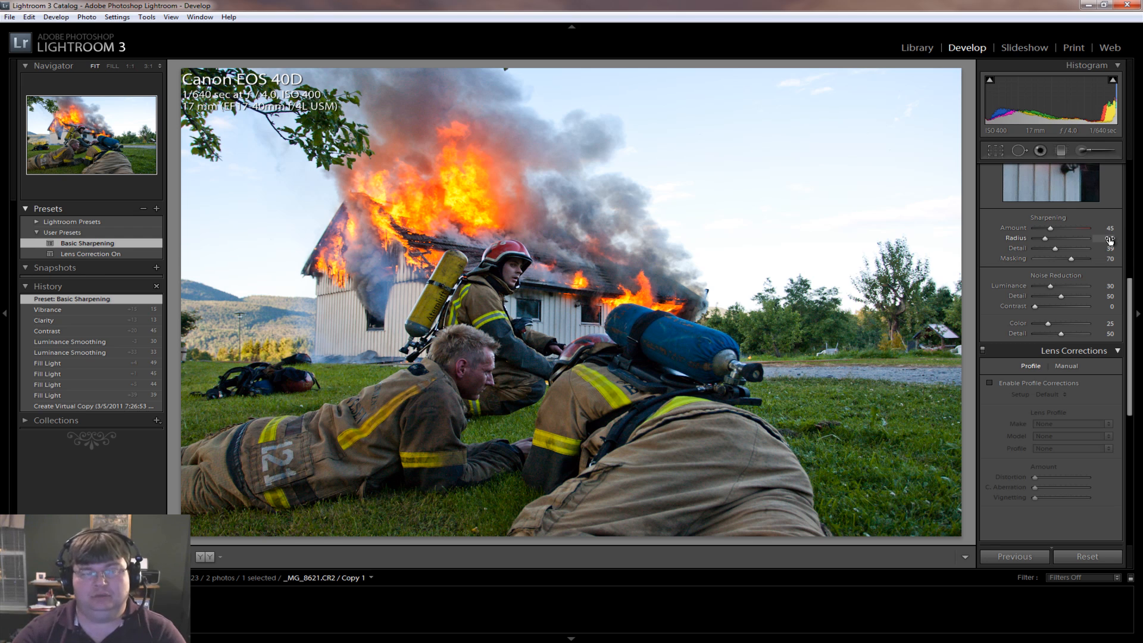
pyautogui.click(87, 252)
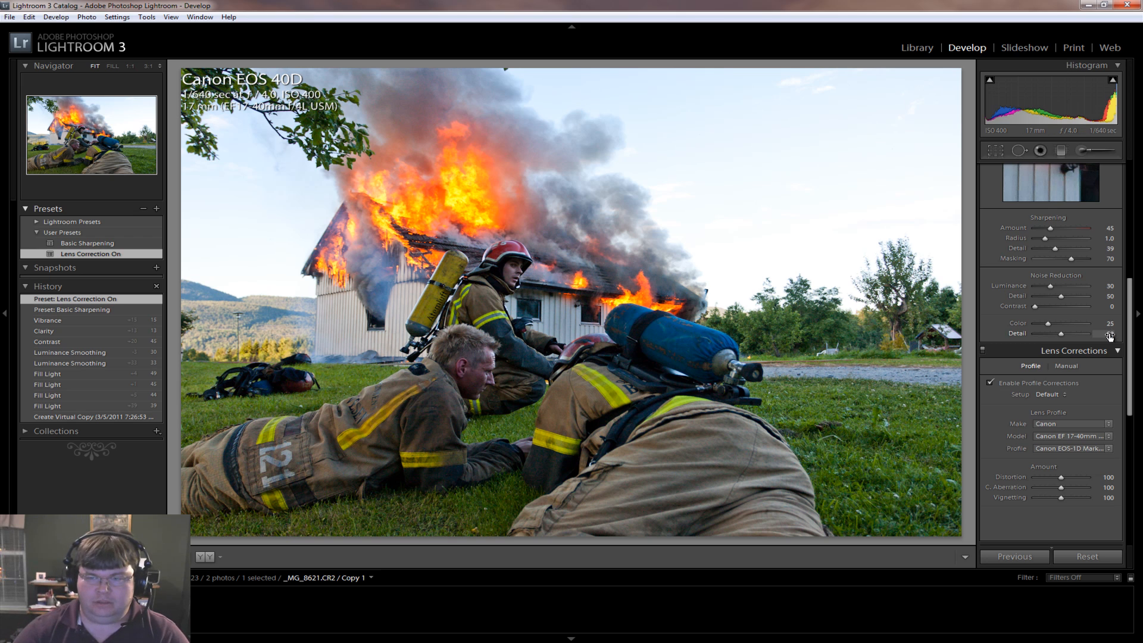
# Examine the Effects, Camera Calibration, Tone Curve and Split Toning settings.
pyautogui.moveTo(1136, 316); pyautogui.dragTo(1134, 470)
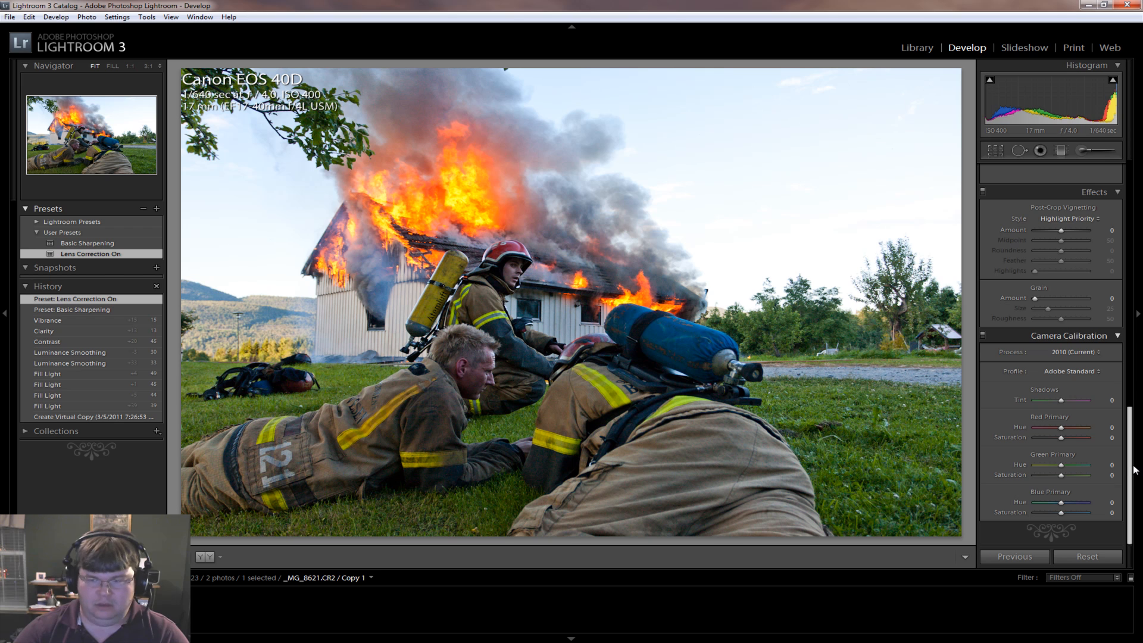
pyautogui.scroll(10, 1113, 276)
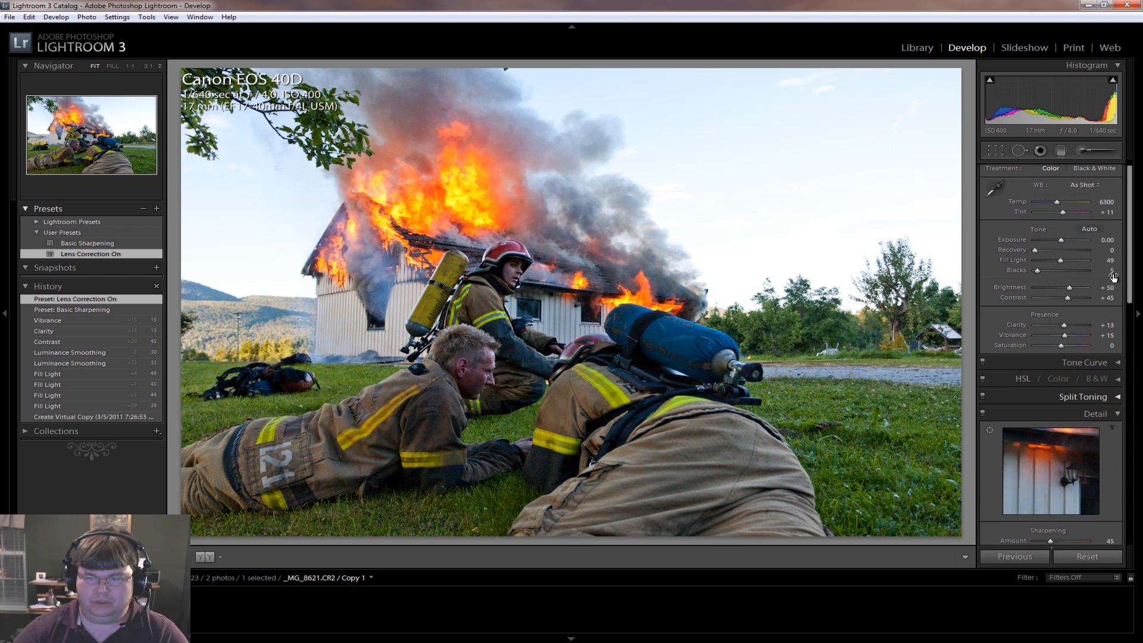
pyautogui.click(1119, 363)
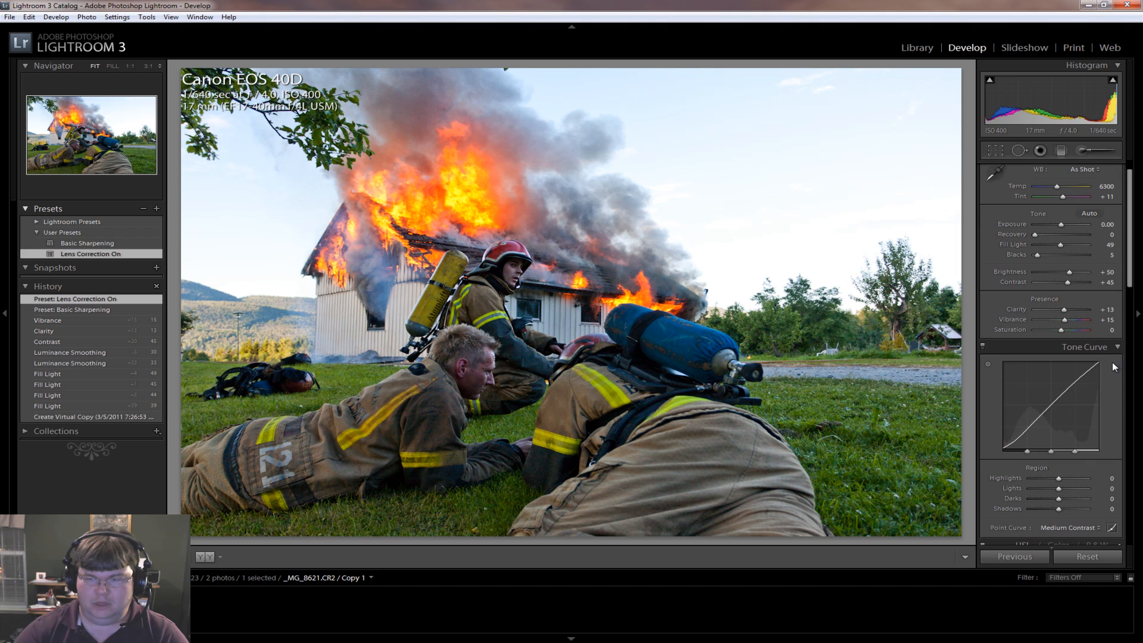
pyautogui.click(1117, 347)
pyautogui.click(1121, 383)
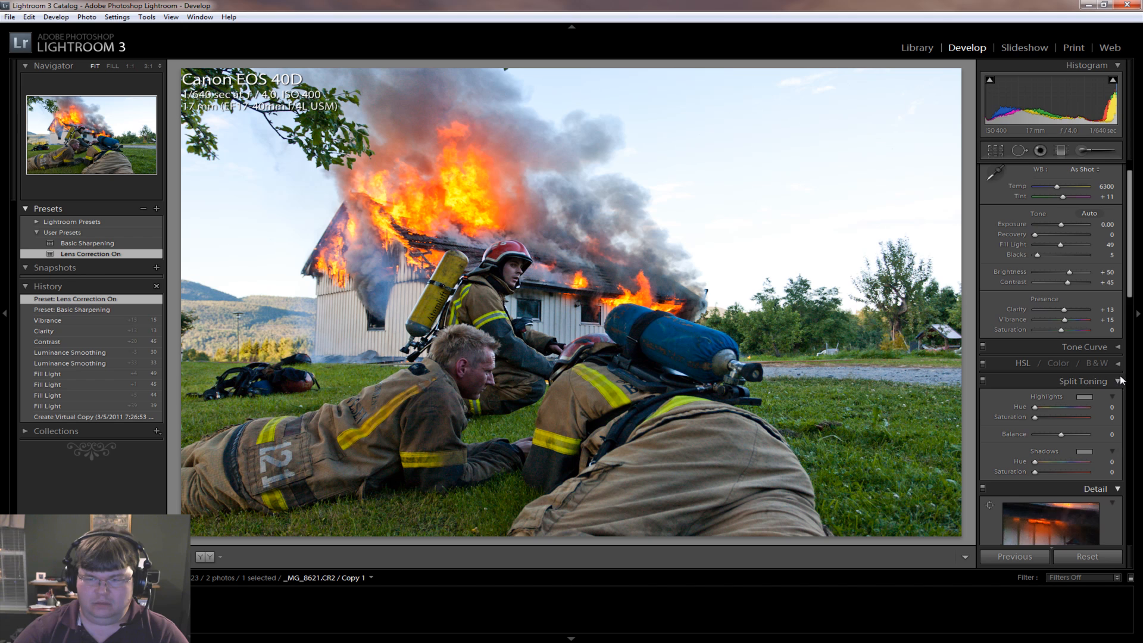
pyautogui.click(1119, 382)
# Try shifting the sky's hue with the HSL targeted adjustment tool, and reset the Blue and Aqua hues to 0.
pyautogui.click(1116, 365)
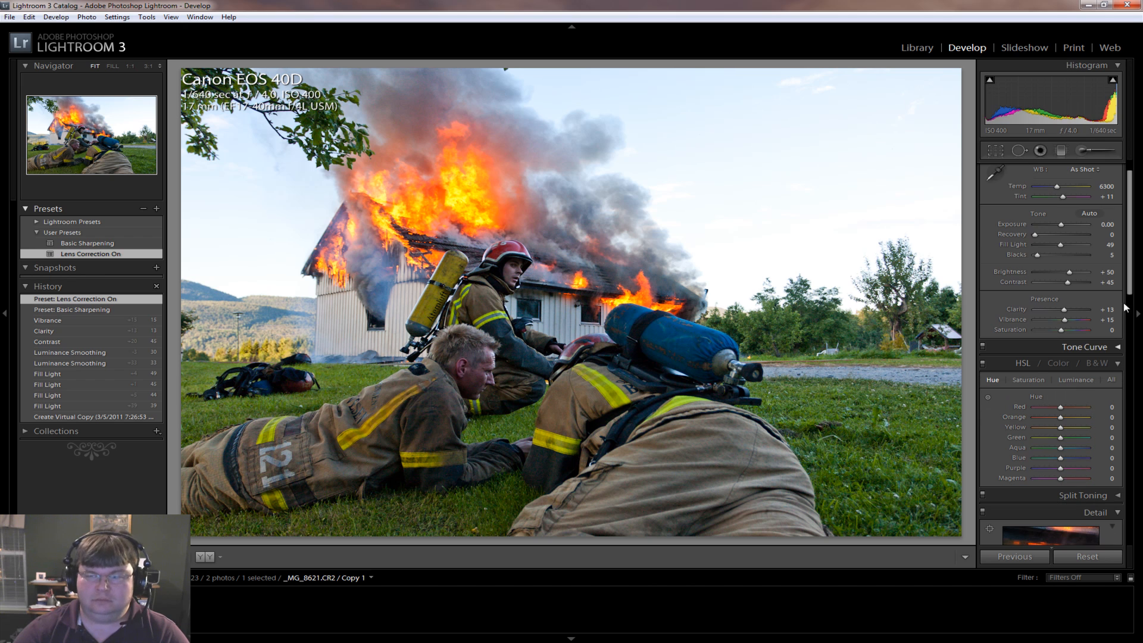
pyautogui.moveTo(1131, 269); pyautogui.dragTo(1131, 301)
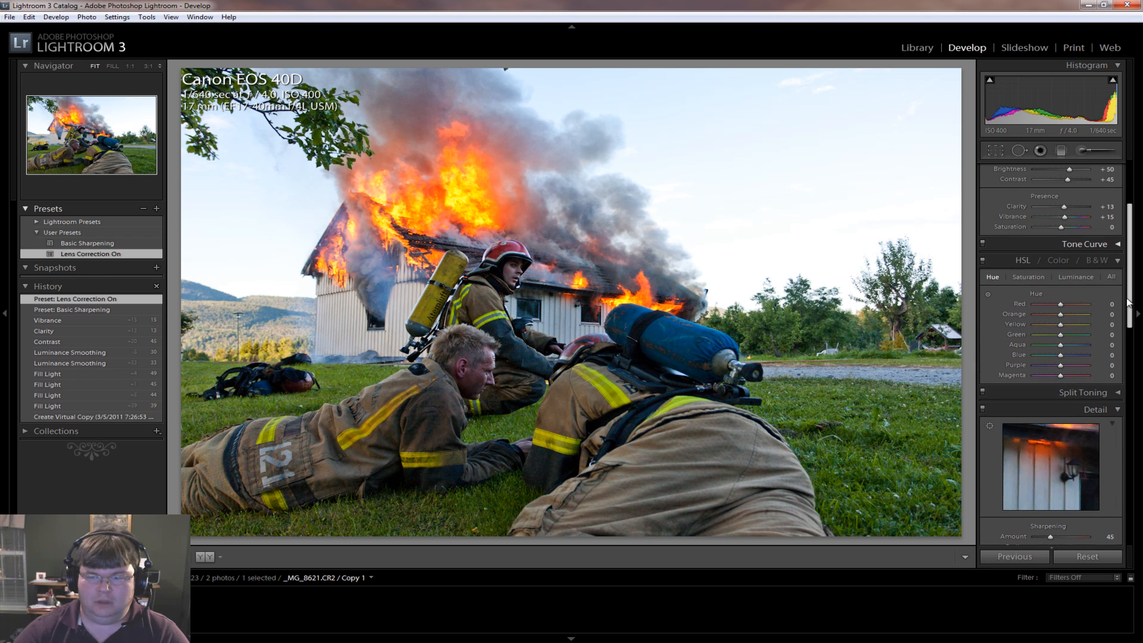
pyautogui.click(987, 294)
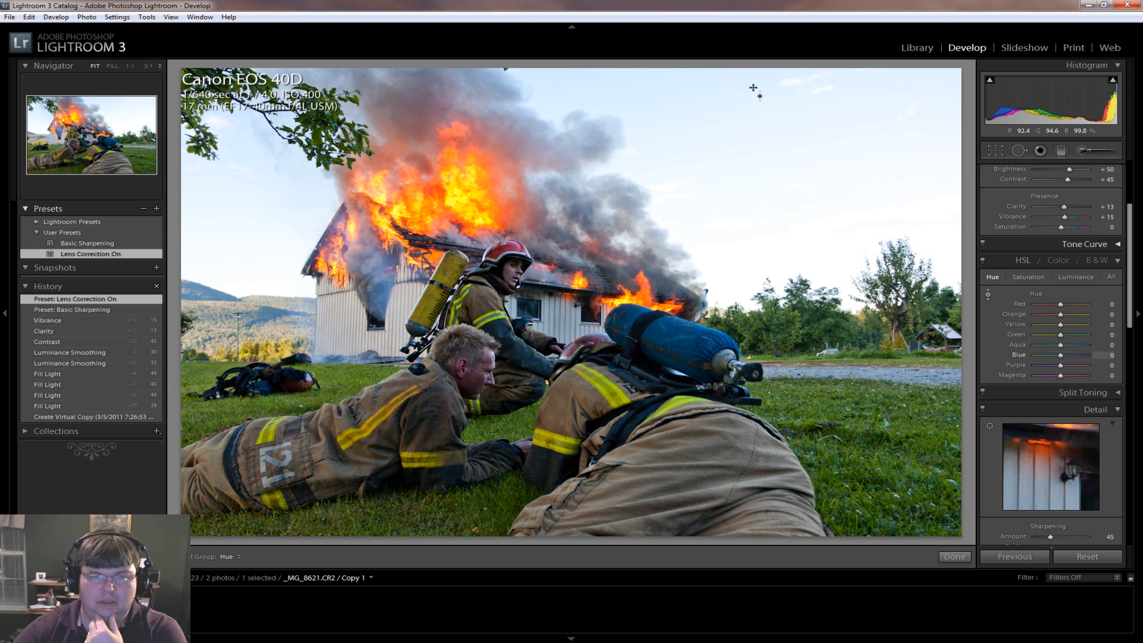
pyautogui.moveTo(756, 94)
pyautogui.mouseDown()
pyautogui.moveTo(752, 129)
pyautogui.moveTo(752, 59)
pyautogui.moveTo(752, 88)
pyautogui.mouseUp()
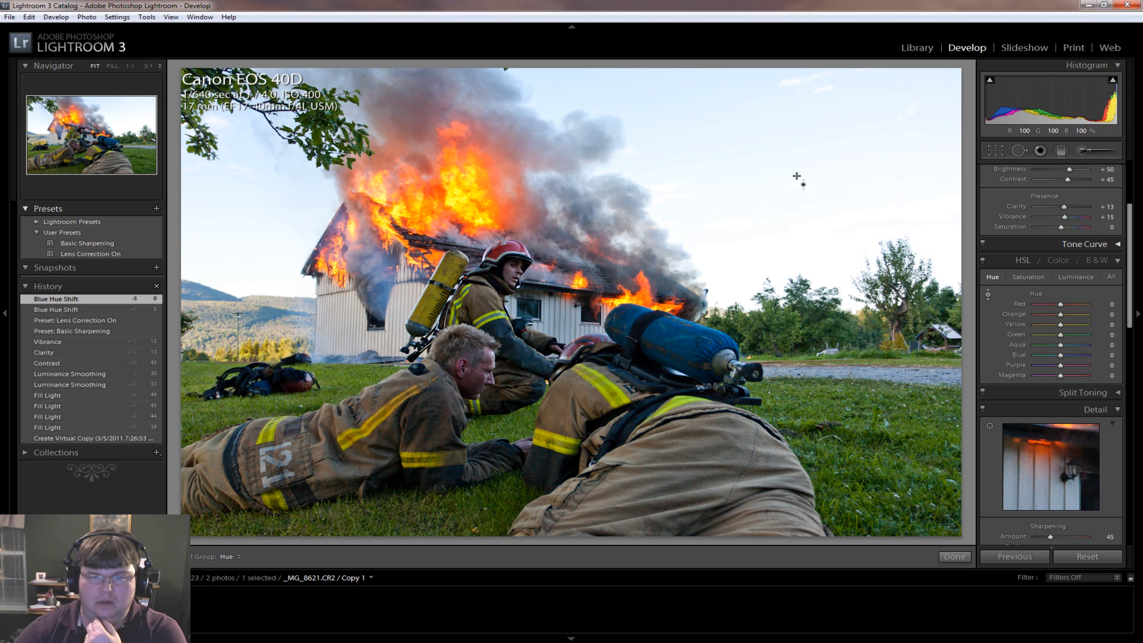
pyautogui.moveTo(796, 176); pyautogui.dragTo(808, 156)
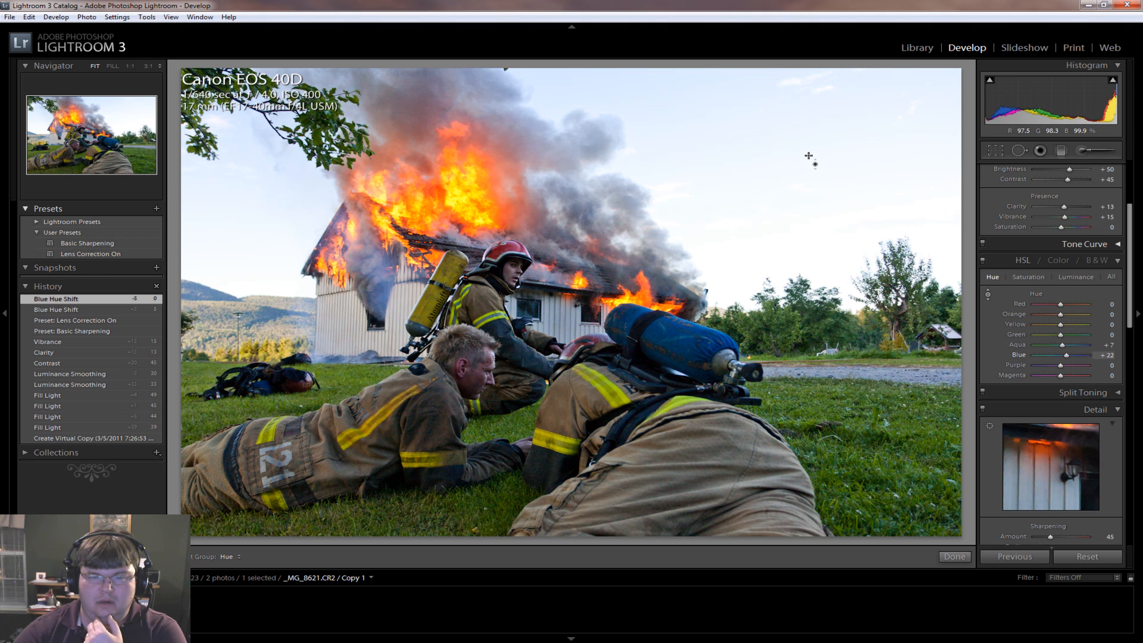
pyautogui.doubleClick(1016, 355)
pyautogui.doubleClick(1015, 344)
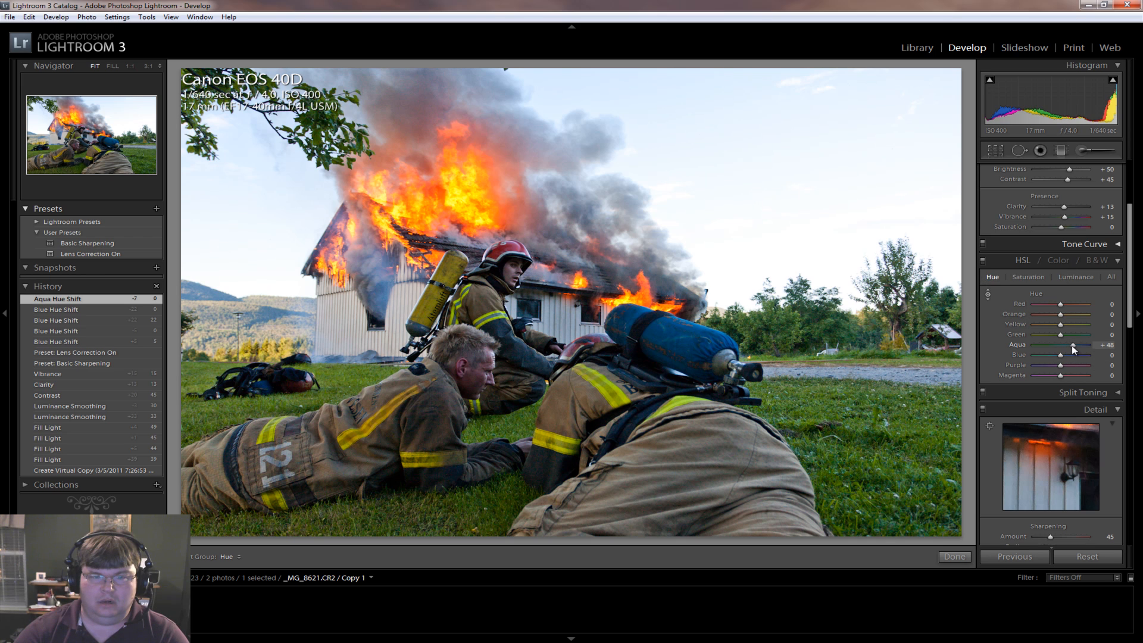
# Try an Aqua hue of +100 and a Blue hue of +73, and reset both to their defaults.
pyautogui.moveTo(1080, 345); pyautogui.dragTo(1081, 345)
pyautogui.moveTo(1084, 345); pyautogui.dragTo(1092, 347)
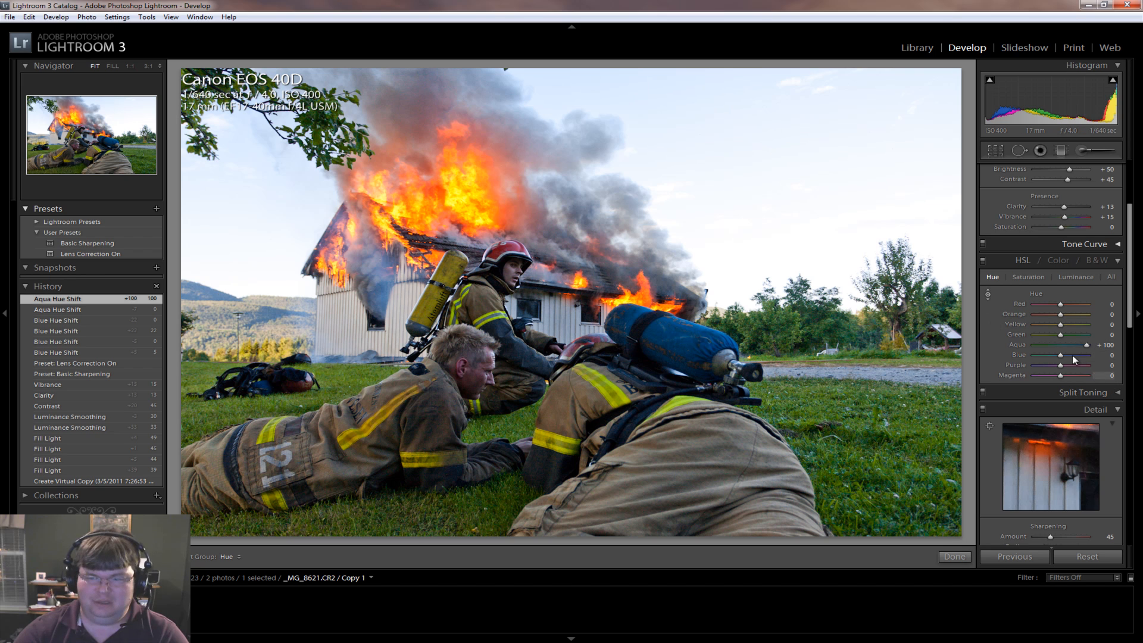
pyautogui.moveTo(1063, 353); pyautogui.dragTo(1063, 354)
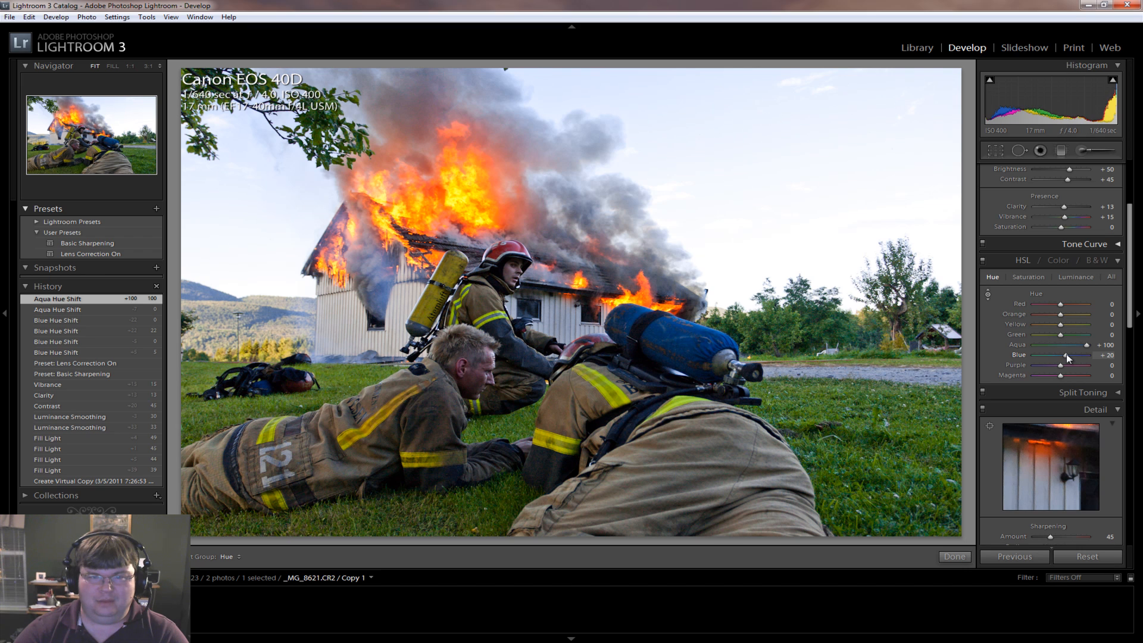
pyautogui.moveTo(1073, 355); pyautogui.dragTo(1080, 355)
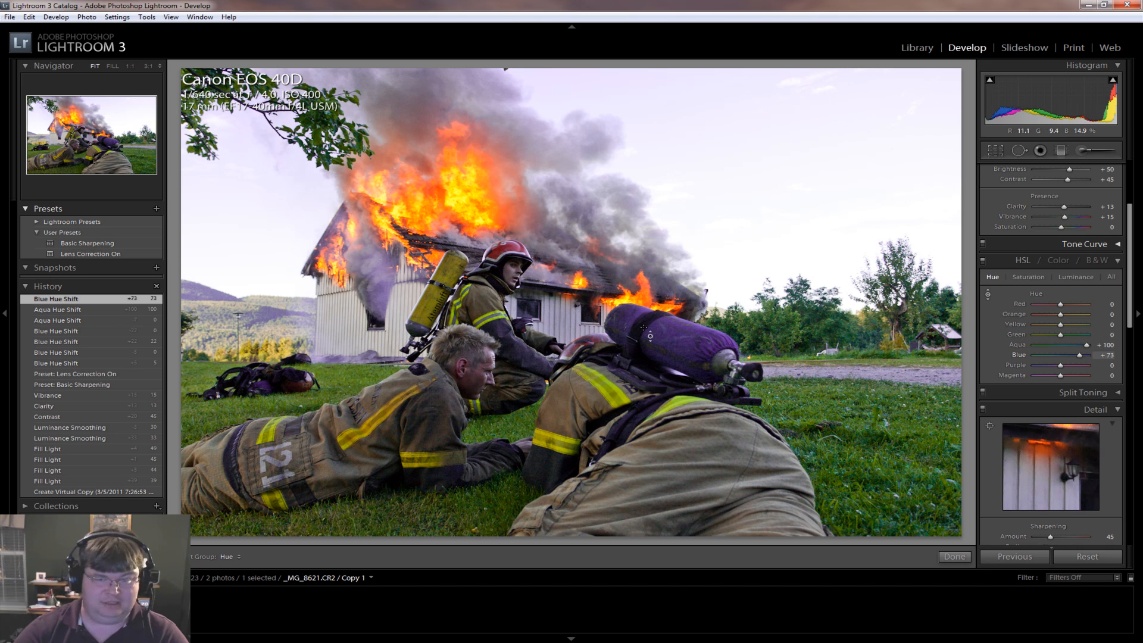
pyautogui.doubleClick(1015, 353)
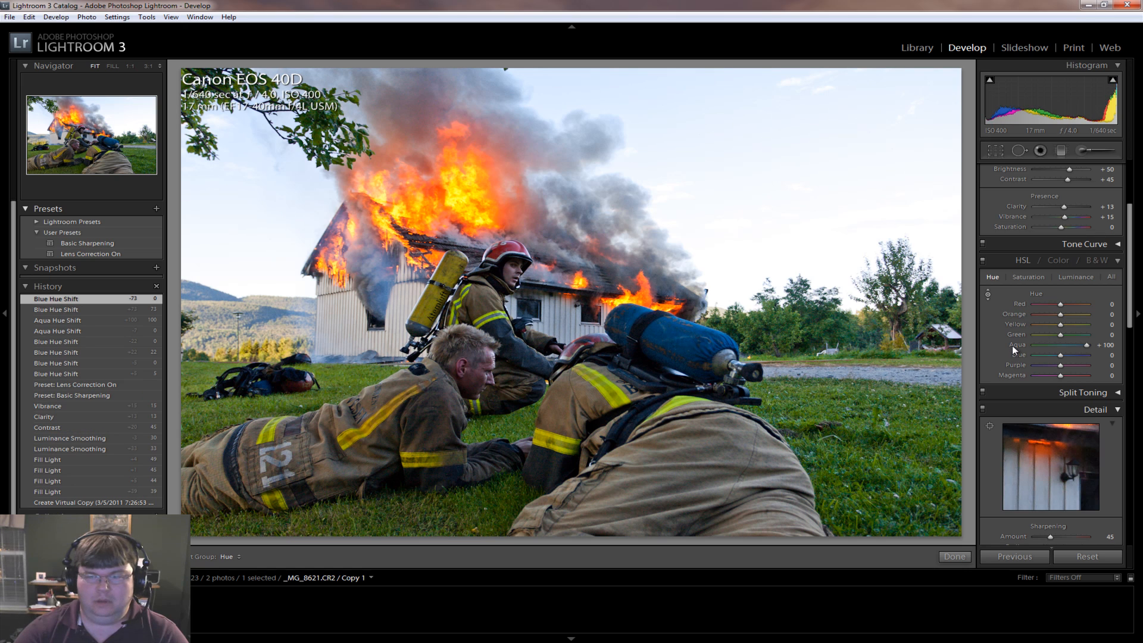
pyautogui.doubleClick(1015, 345)
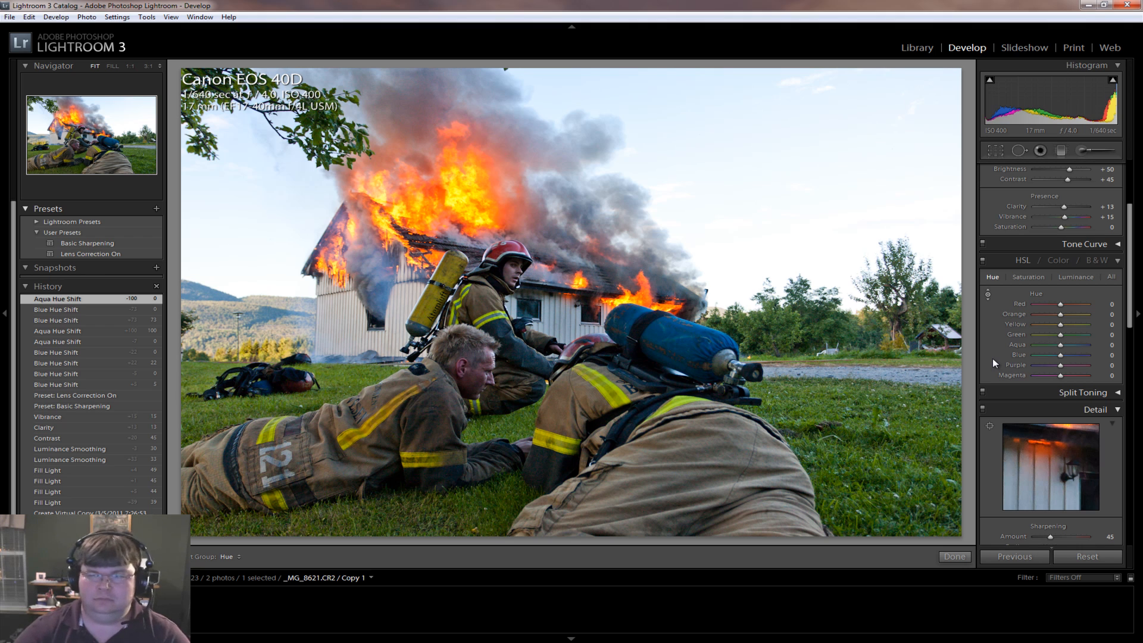
# Examine the Blue settings in the Color view, plus the Split Toning, Detail, Lens Corrections, Effects and Basic settings.
pyautogui.click(1058, 260)
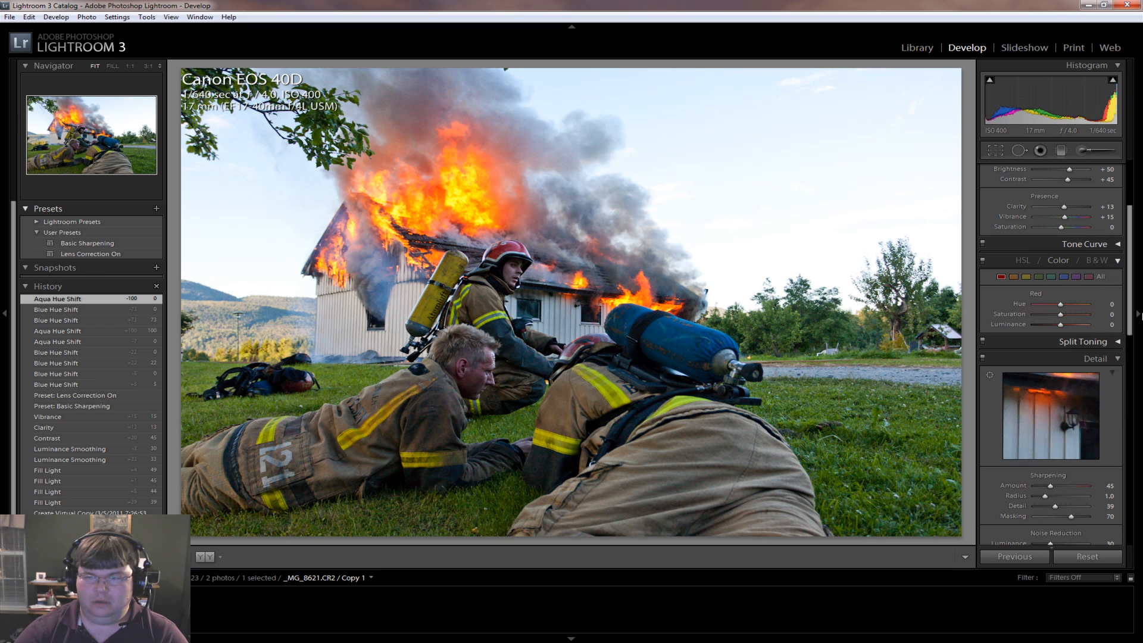
pyautogui.click(1064, 278)
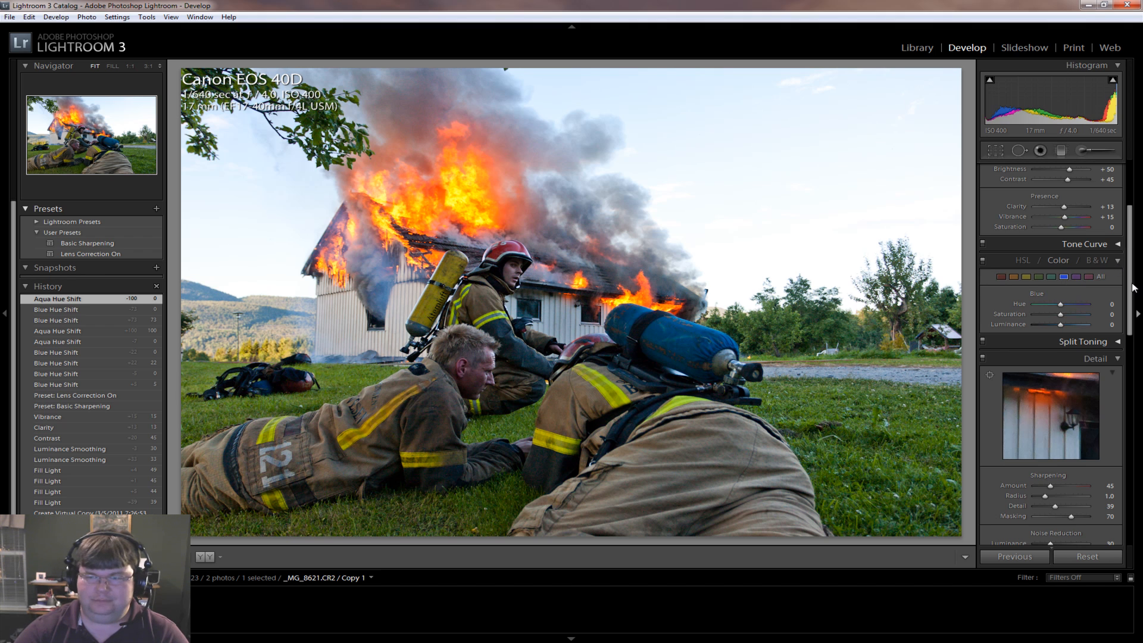
pyautogui.scroll(-3, 1119, 261)
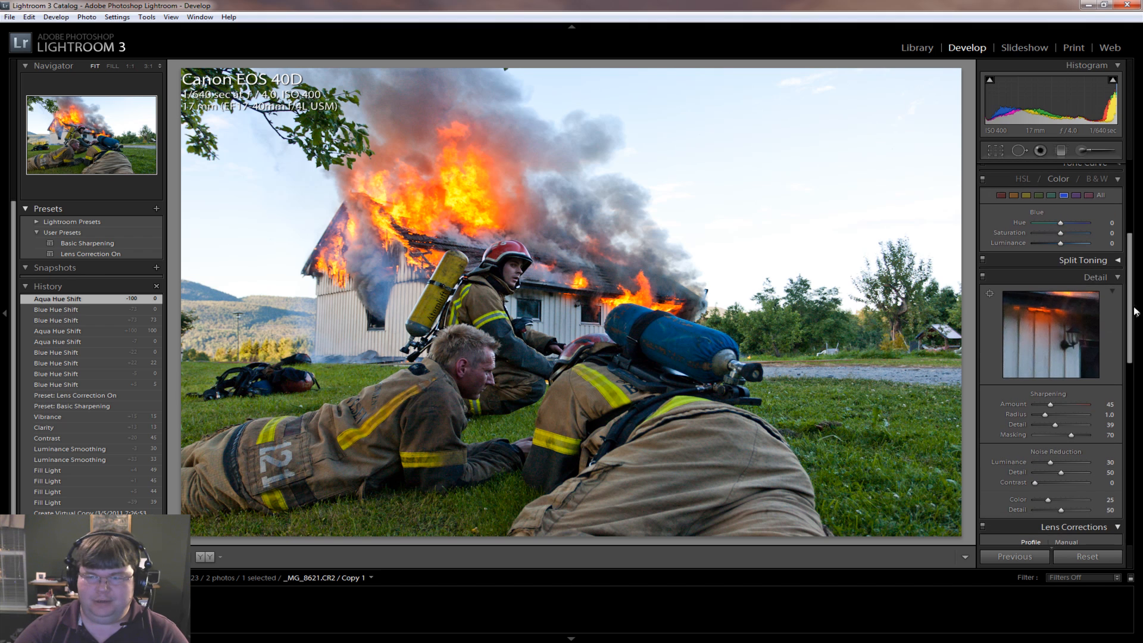
pyautogui.click(1119, 261)
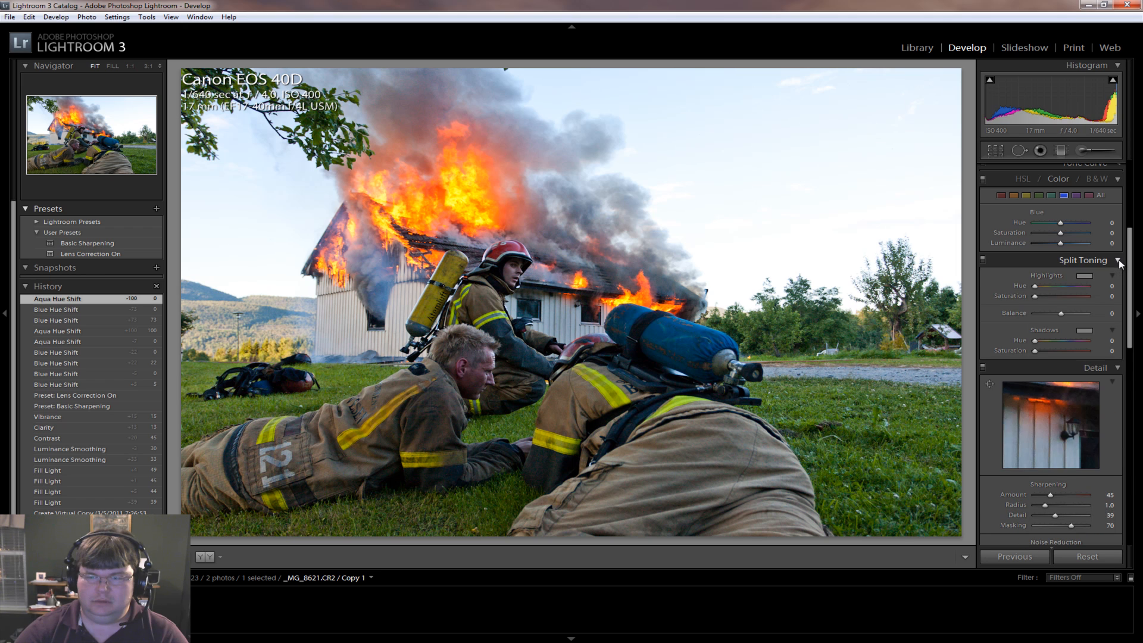
pyautogui.click(1119, 262)
pyautogui.scroll(-3, 1134, 322)
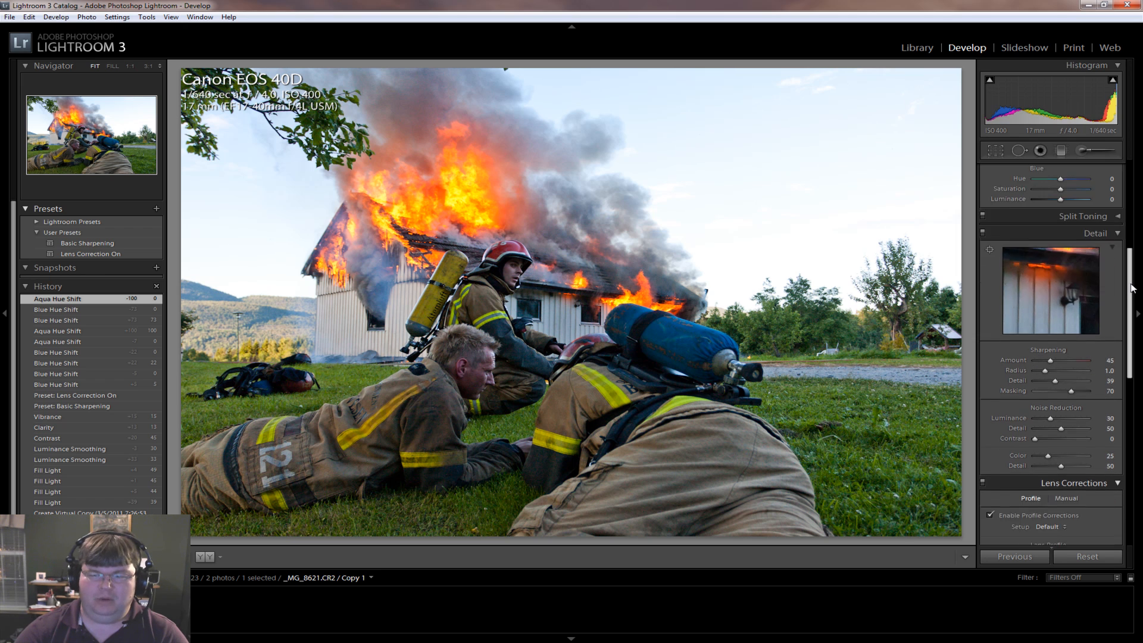
pyautogui.scroll(-5, 1135, 324)
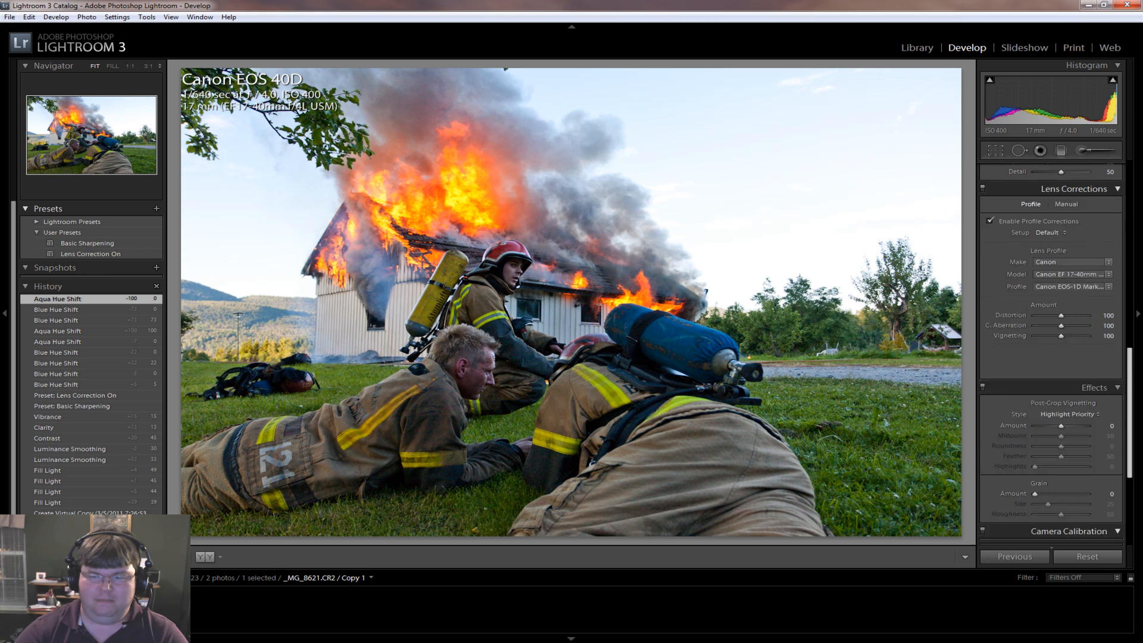
pyautogui.scroll(10, 1125, 201)
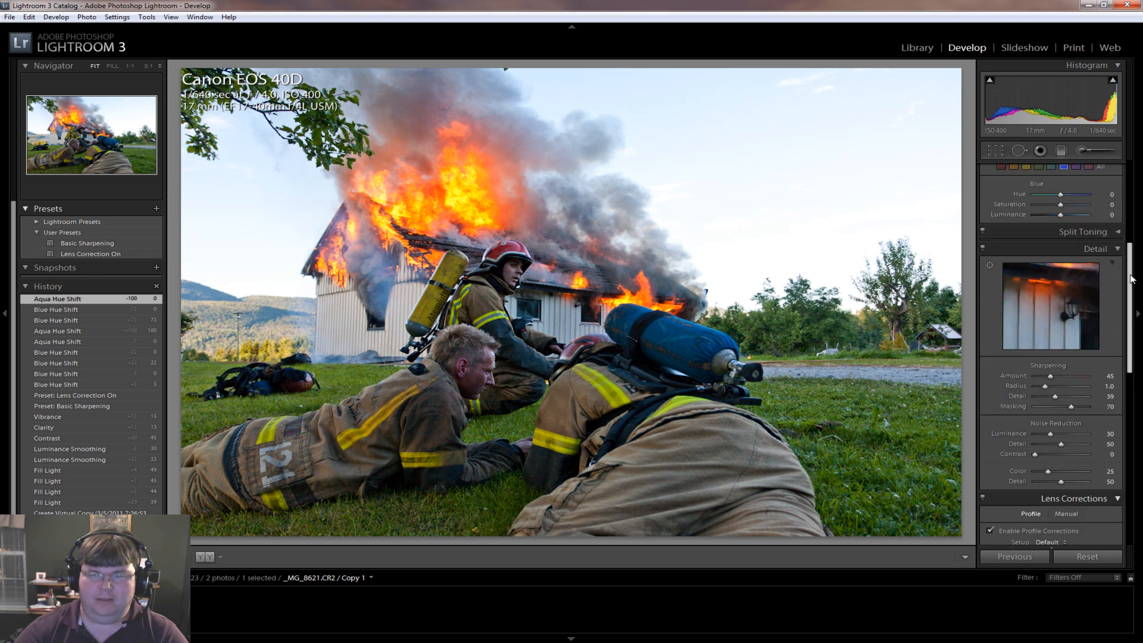
pyautogui.scroll(1, 1125, 201)
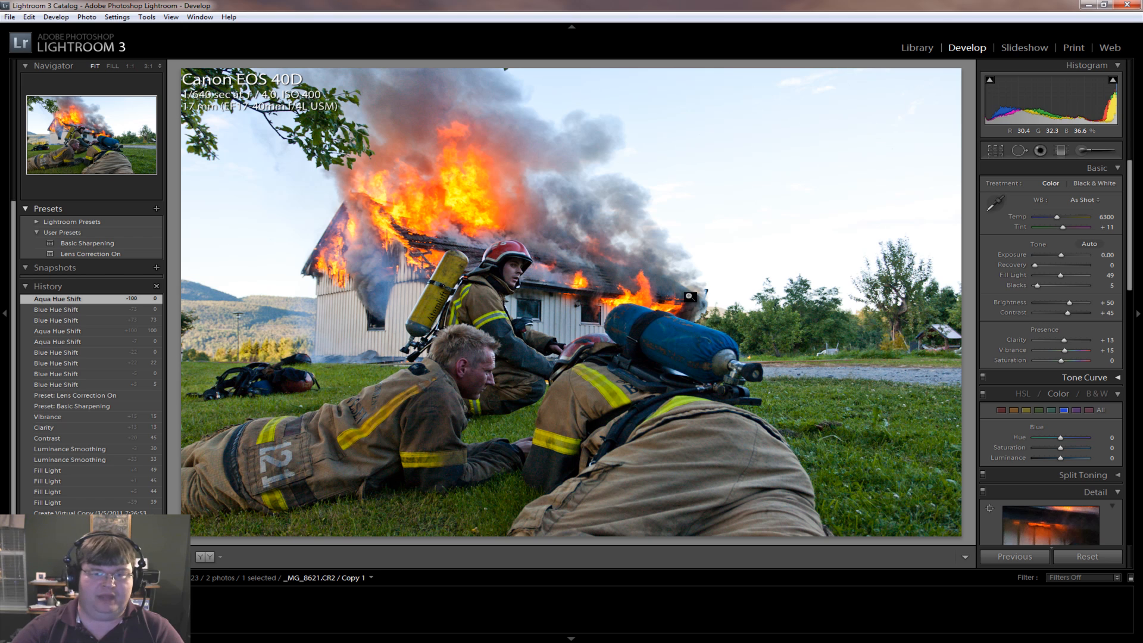
# Send the developed virtual copy to Adobe Photoshop CS5 for editing.
pyautogui.rightClick(660, 183)
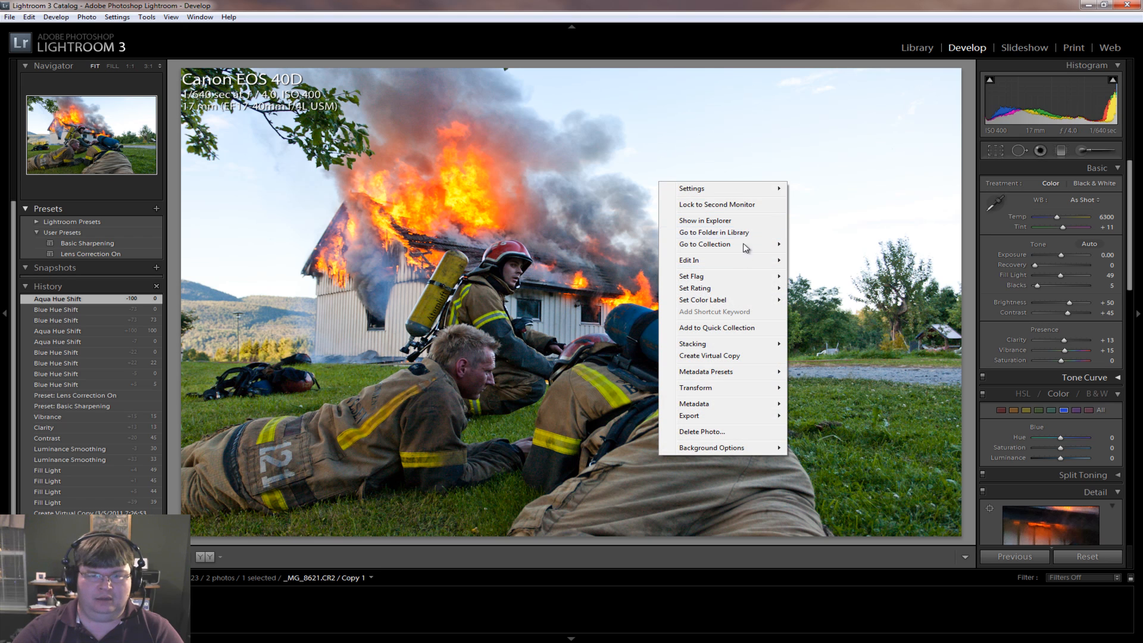
pyautogui.moveTo(726, 404)
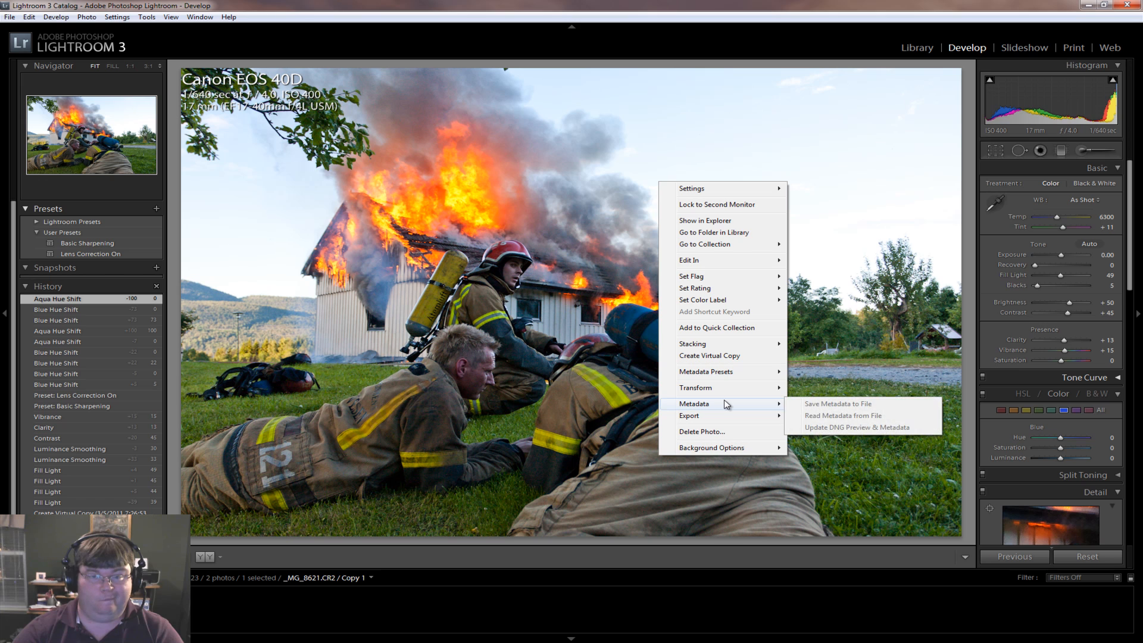
pyautogui.moveTo(730, 262)
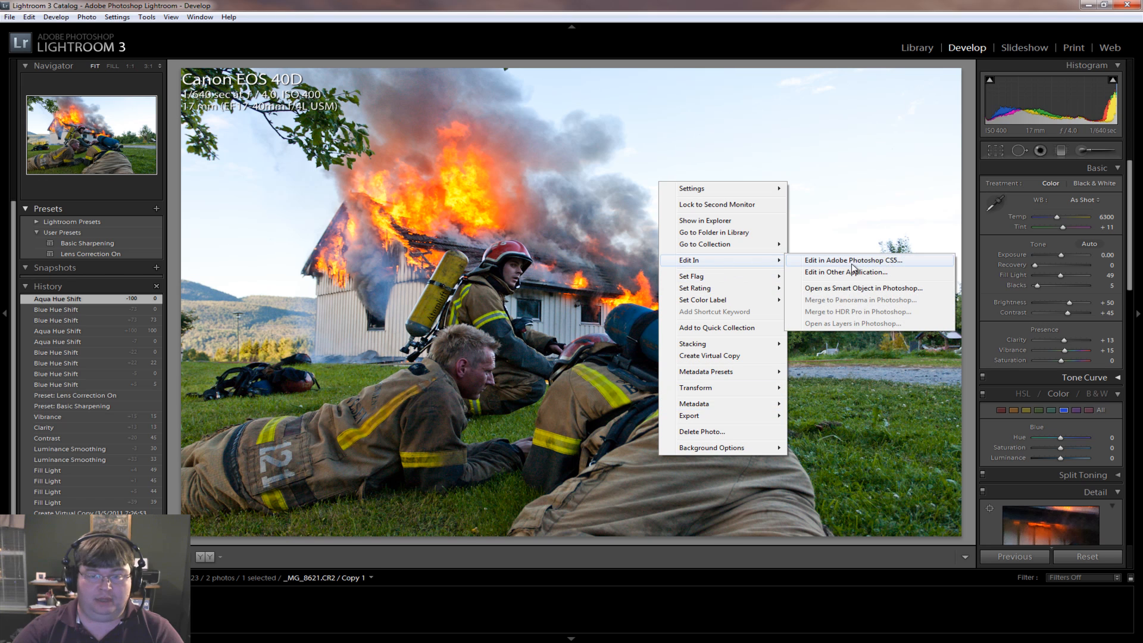
pyautogui.click(854, 261)
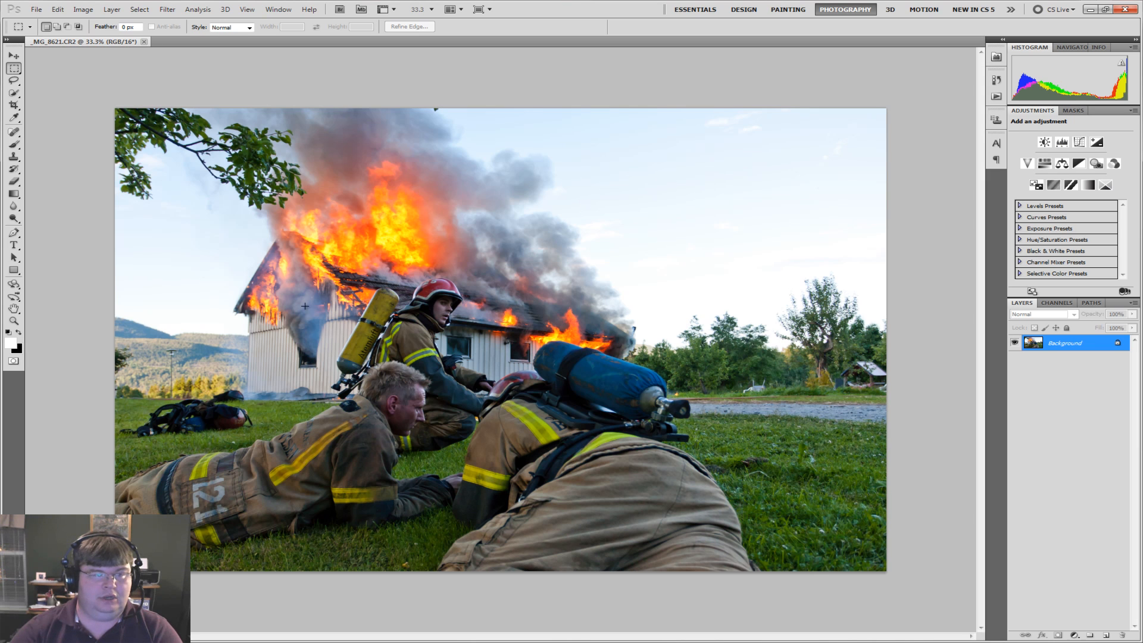
# Run the custom frame action with its two Canvas Size steps to put a border around the photo.
pyautogui.click(996, 95)
pyautogui.click(855, 111)
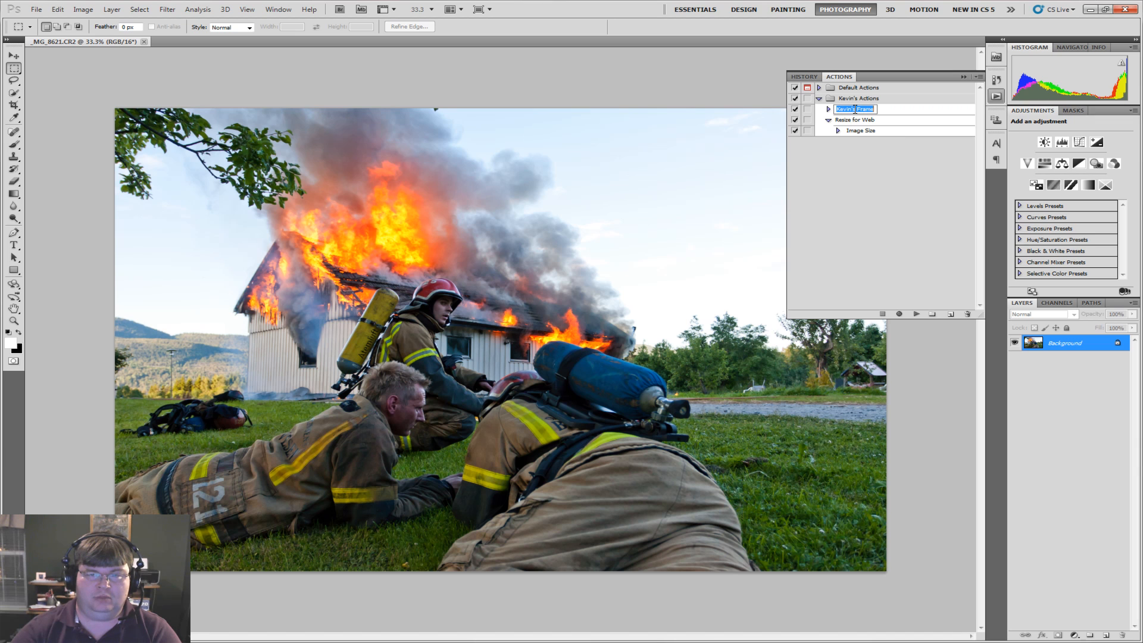
pyautogui.click(829, 110)
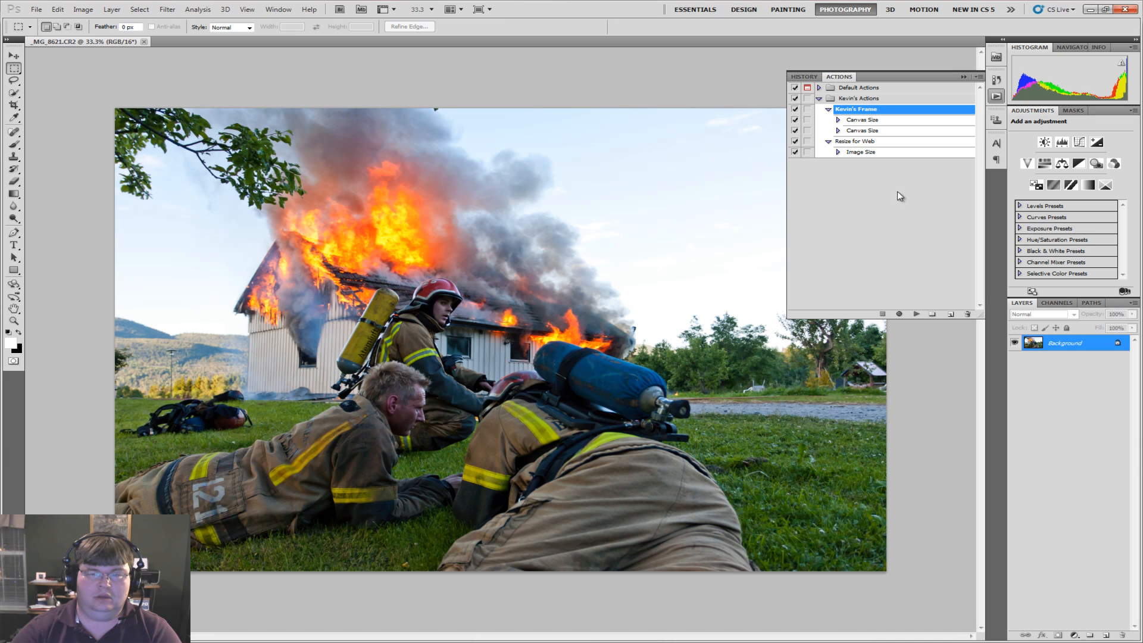
pyautogui.click(916, 314)
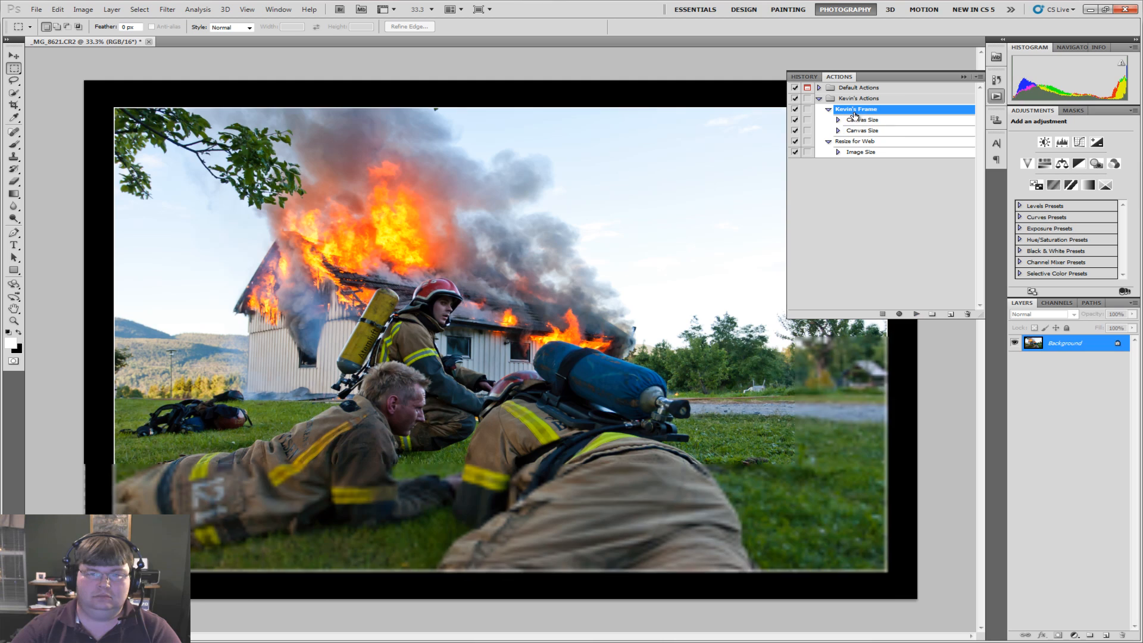
# Run the Resize for Web action on the framed photo and put the actions list away.
pyautogui.click(828, 109)
pyautogui.click(828, 119)
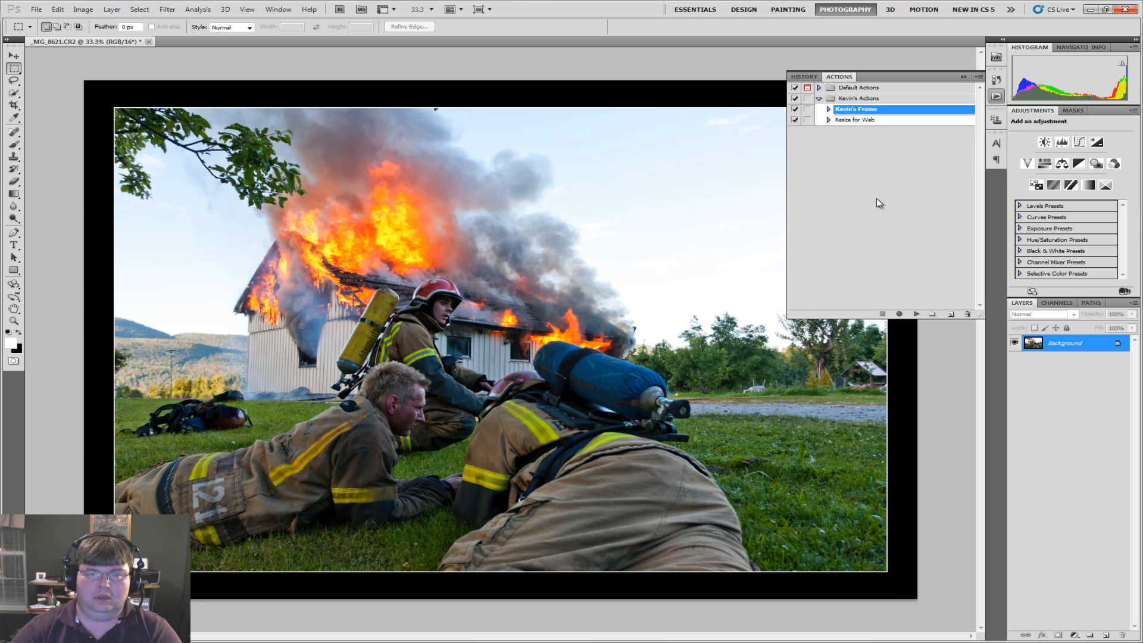
pyautogui.click(842, 119)
pyautogui.click(916, 314)
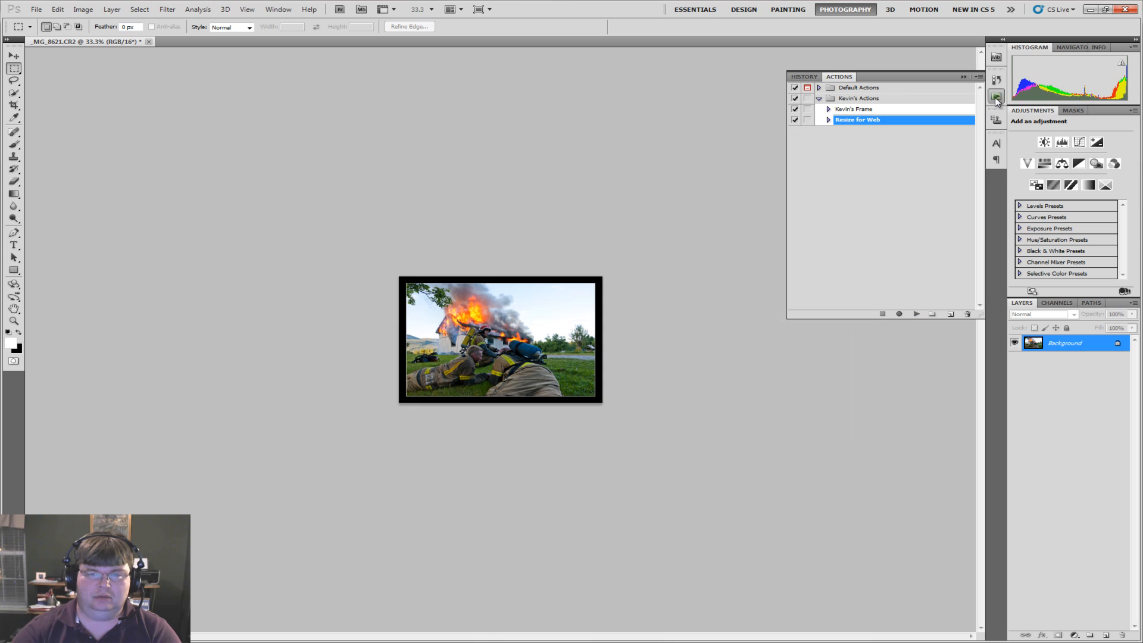
pyautogui.click(994, 99)
# Export the framed photo with Save for Web & Devices, using the JPEG High preset at quality 60.
pyautogui.click(34, 11)
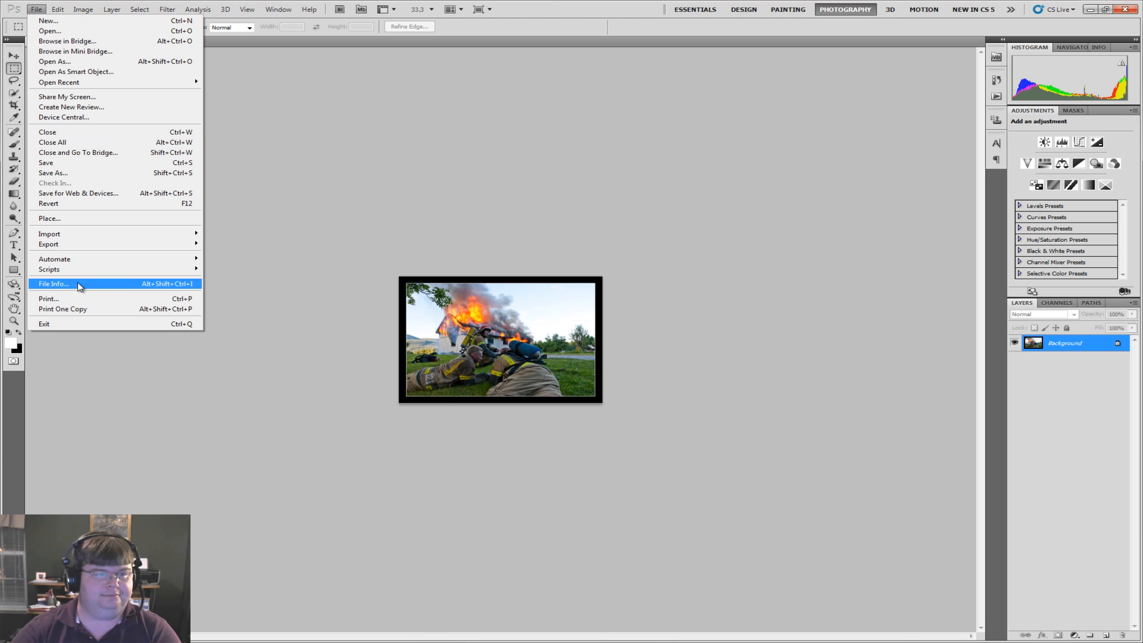
pyautogui.moveTo(84, 245)
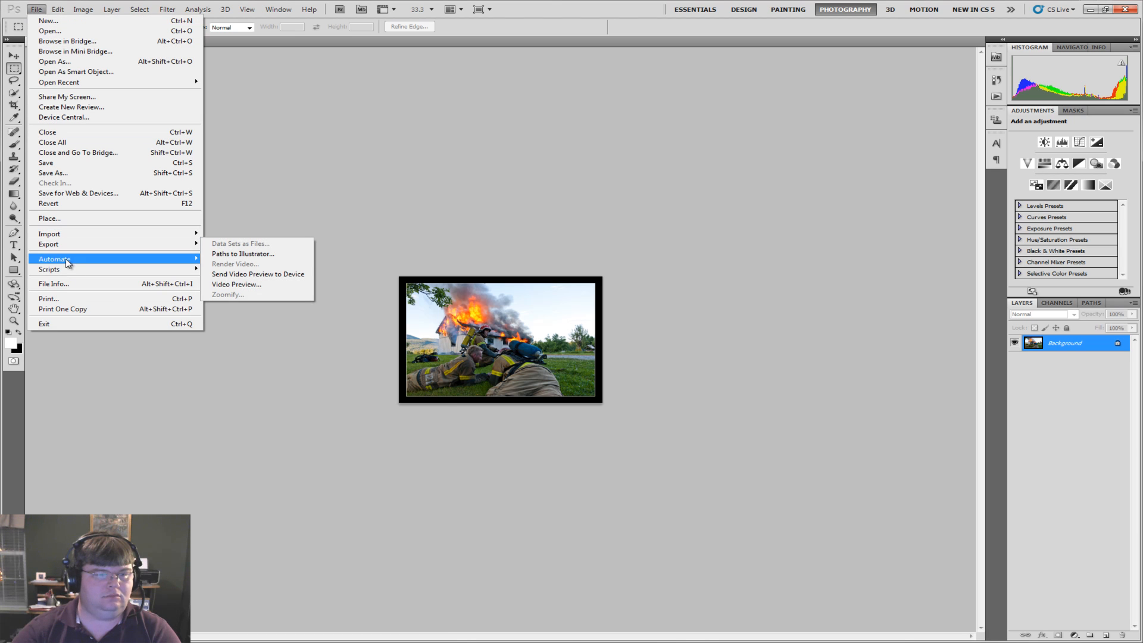
pyautogui.click(77, 193)
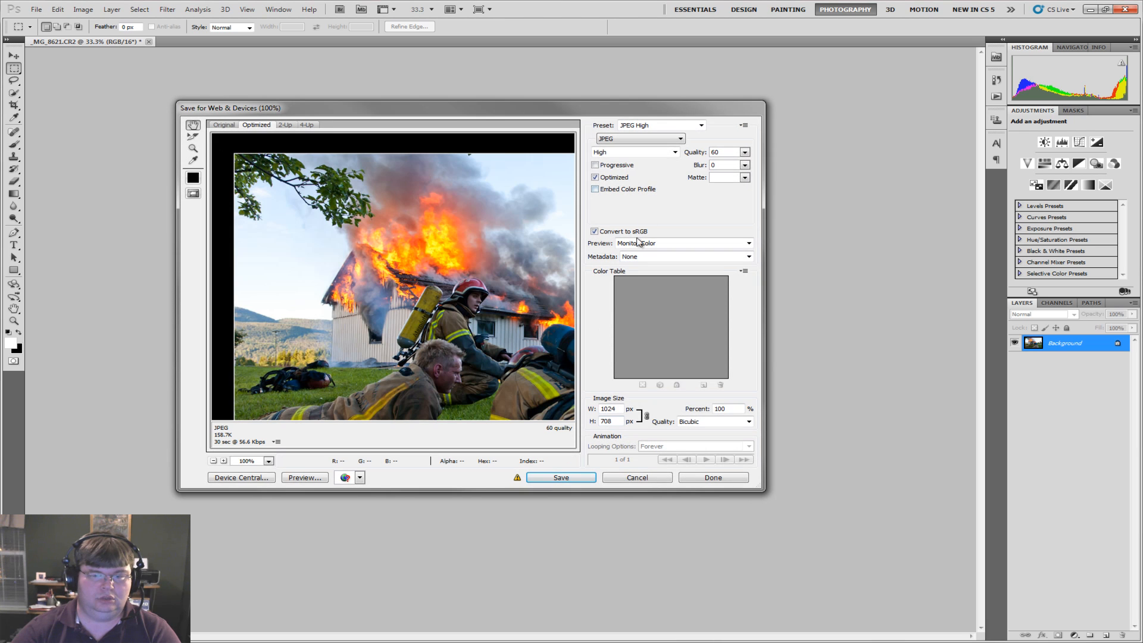
pyautogui.click(578, 477)
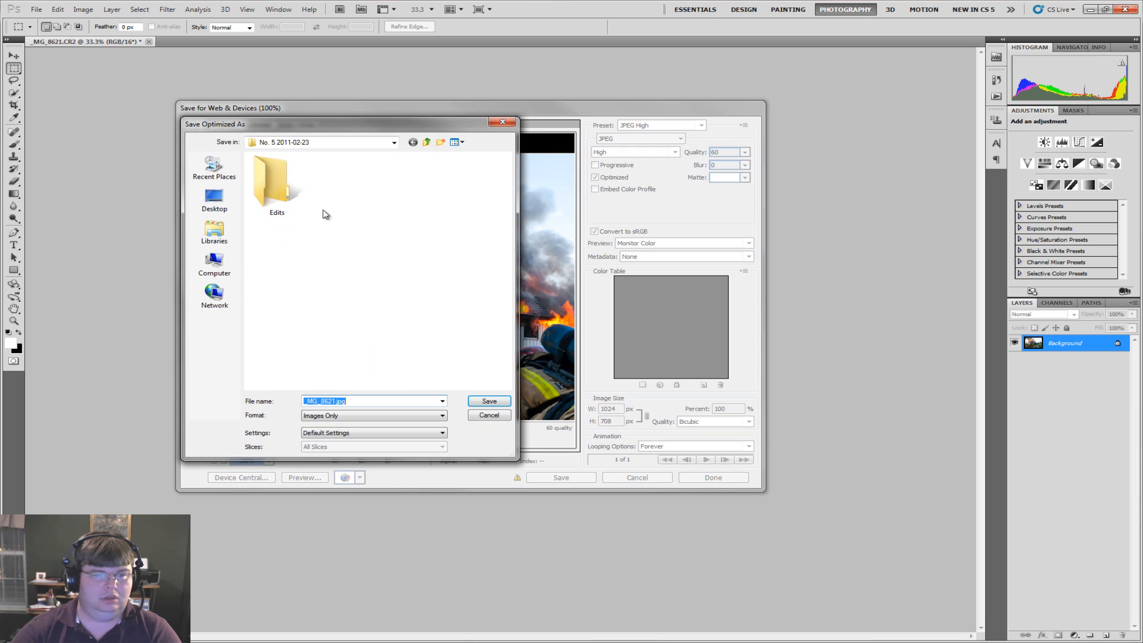
# Save the JPEG in the Edits folder as "RAW File of the Week - Week 5 -" followed by the editor's first name in possessive form and "Edits".
pyautogui.doubleClick(265, 176)
pyautogui.doubleClick(357, 400)
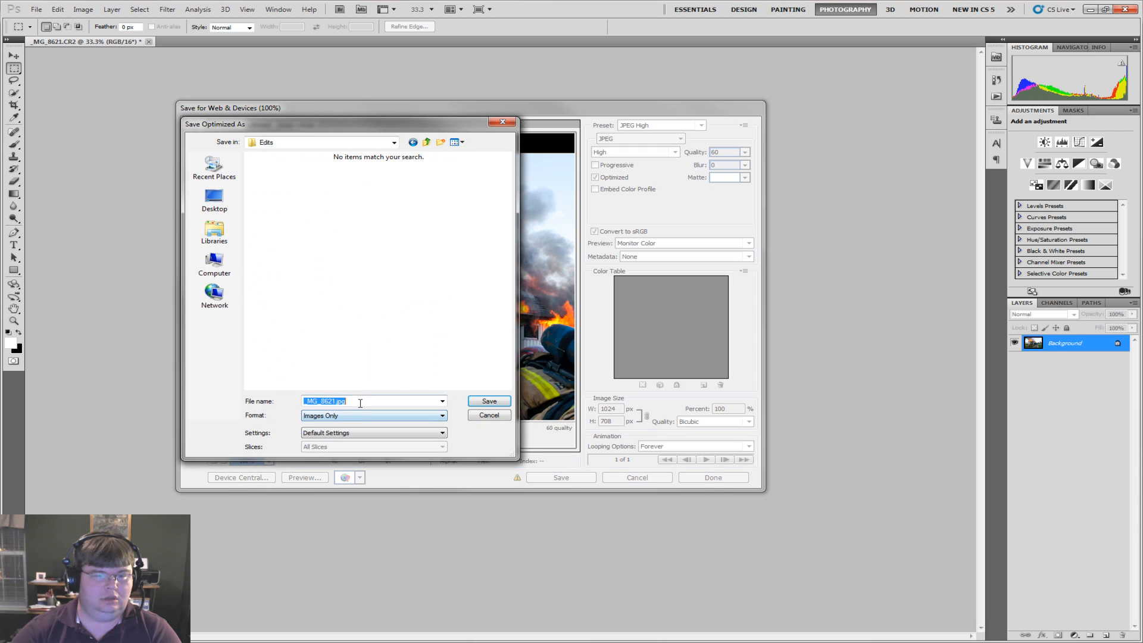
pyautogui.write('RAW File')
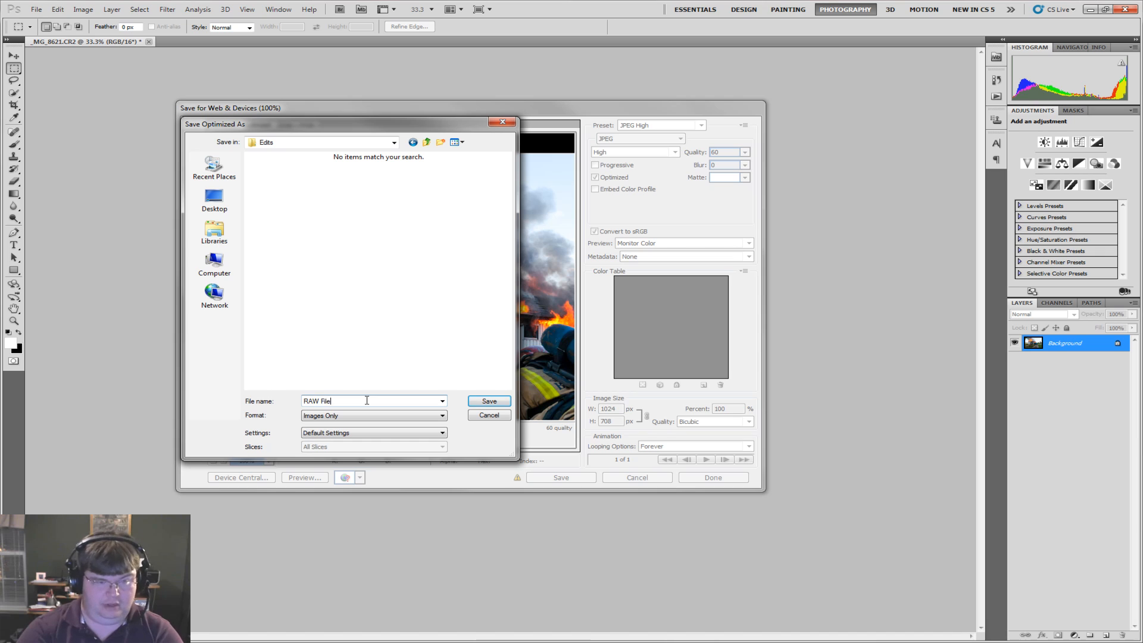
pyautogui.write(' of the Week Ed')
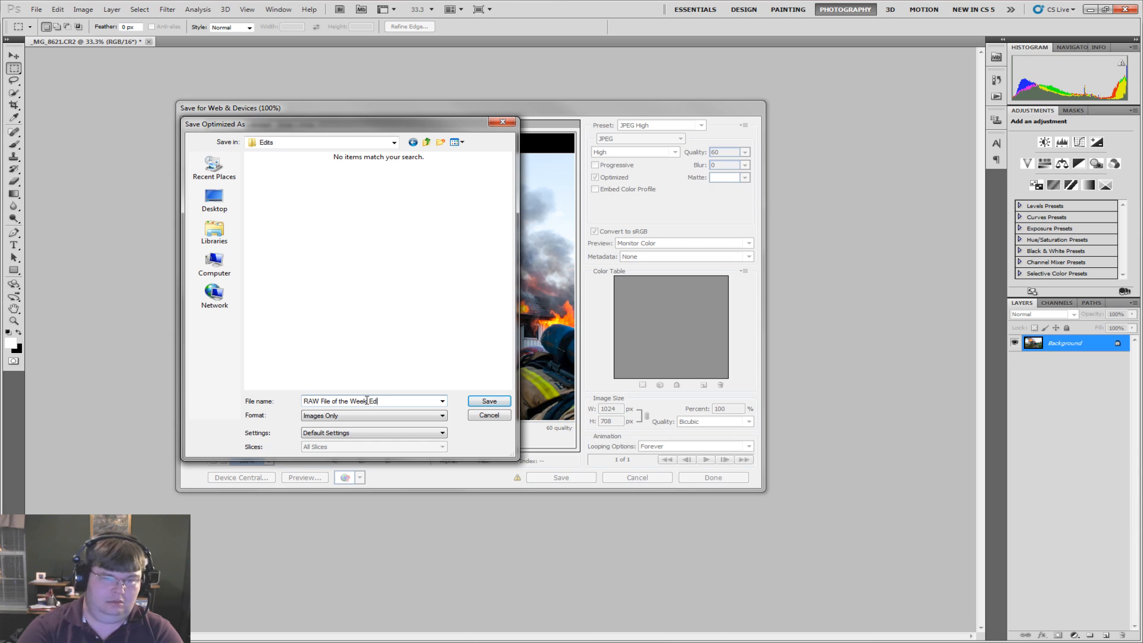
pyautogui.press('BackSpace')
pyautogui.press('BackSpace')
pyautogui.press('BackSpace')
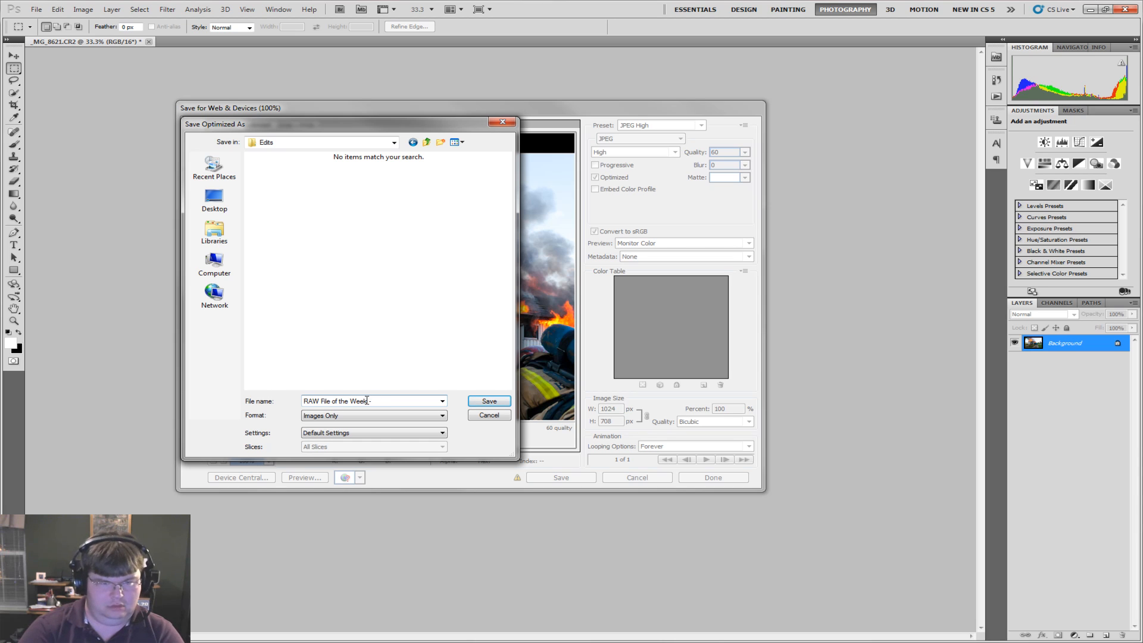
pyautogui.write('- Week 5 - Ke')
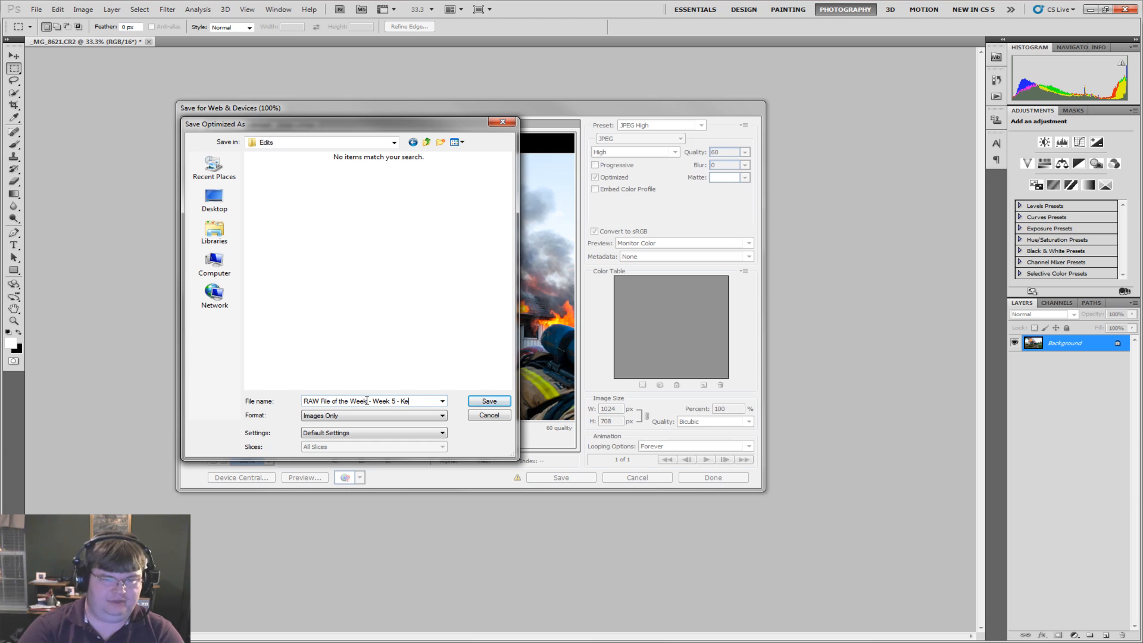
pyautogui.write("vin's E")
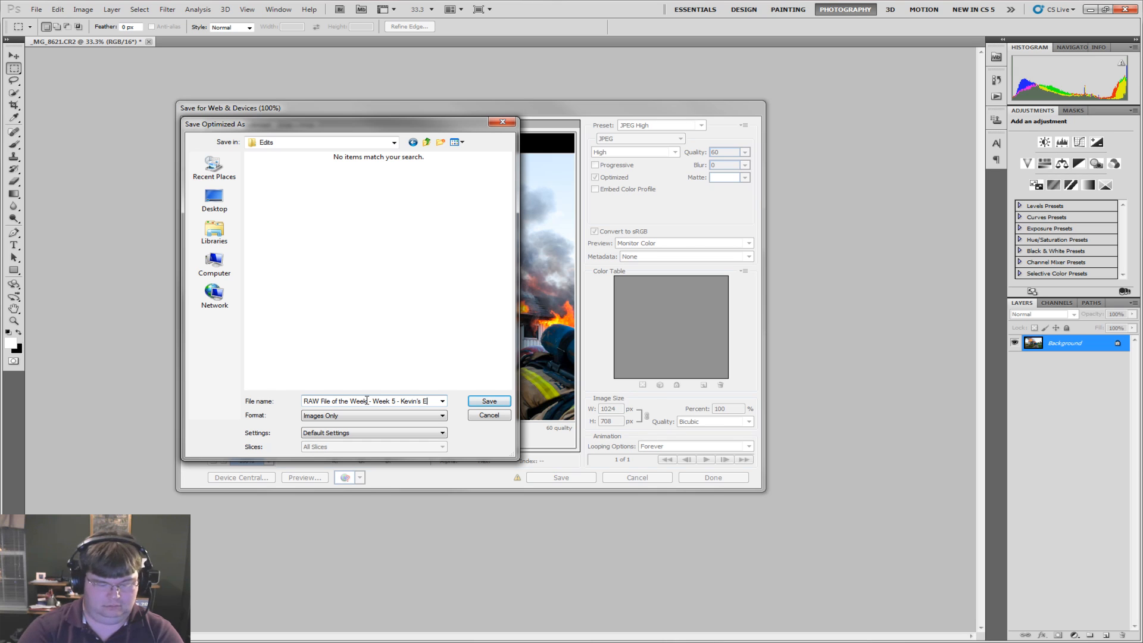
pyautogui.write('dits')
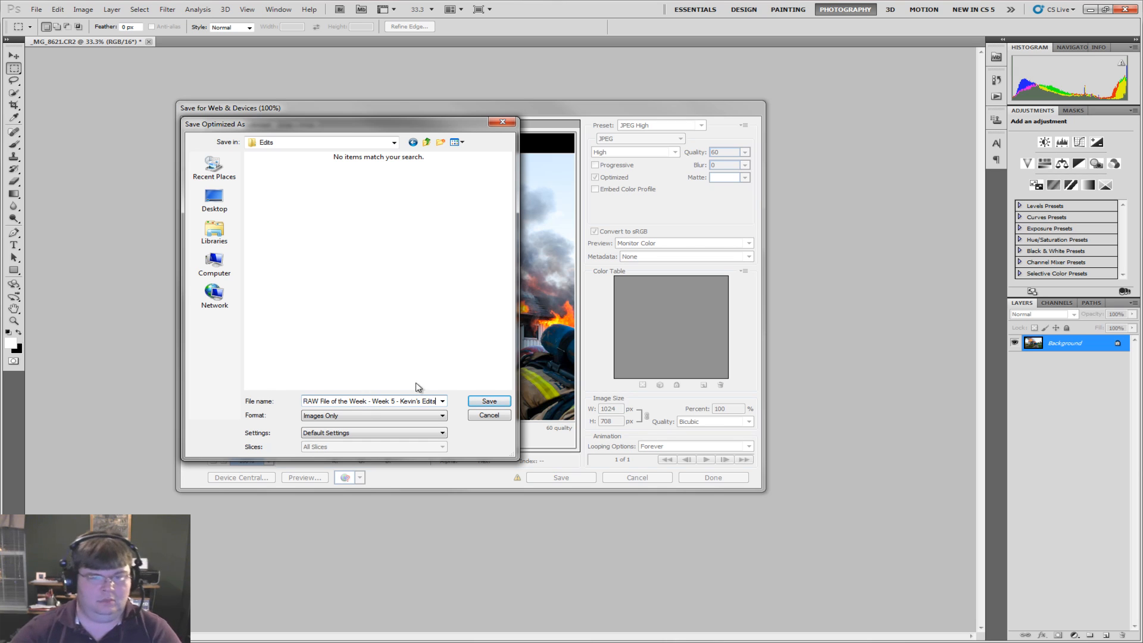
pyautogui.click(489, 399)
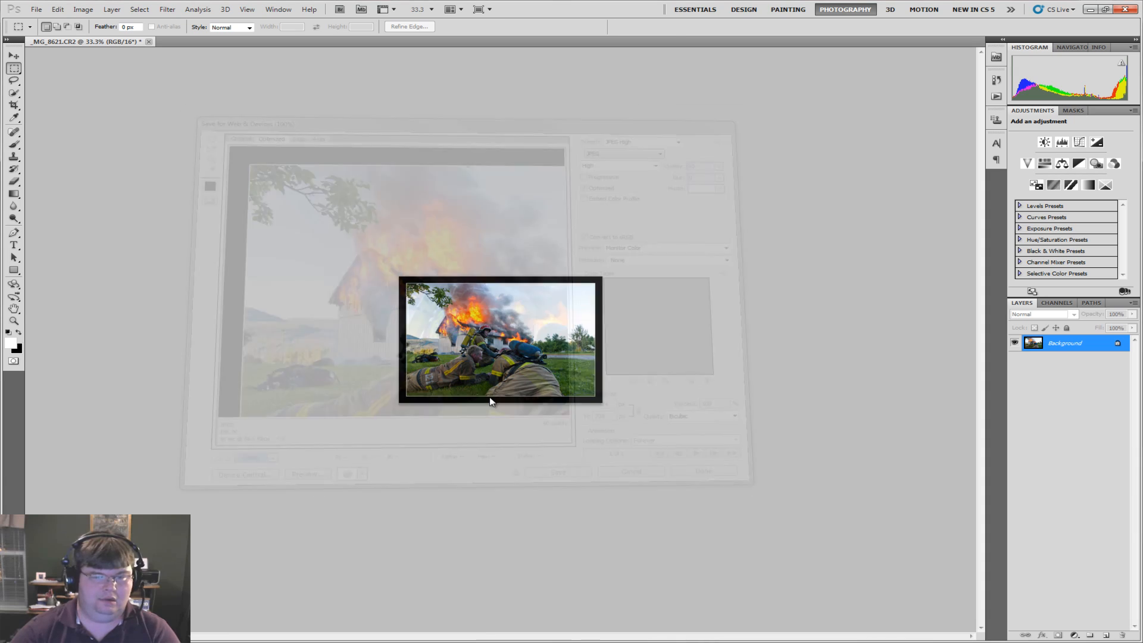
# Quit Photoshop without saving the changes to _MG_8621.CR2 and return to Lightroom.
pyautogui.click(1125, 9)
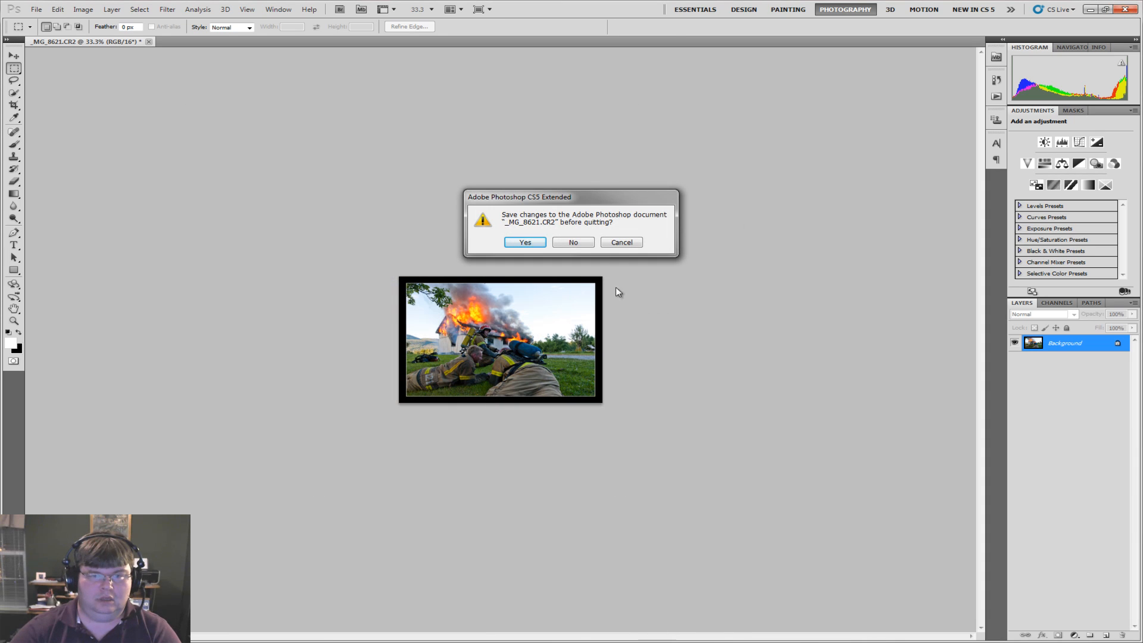
pyautogui.click(573, 242)
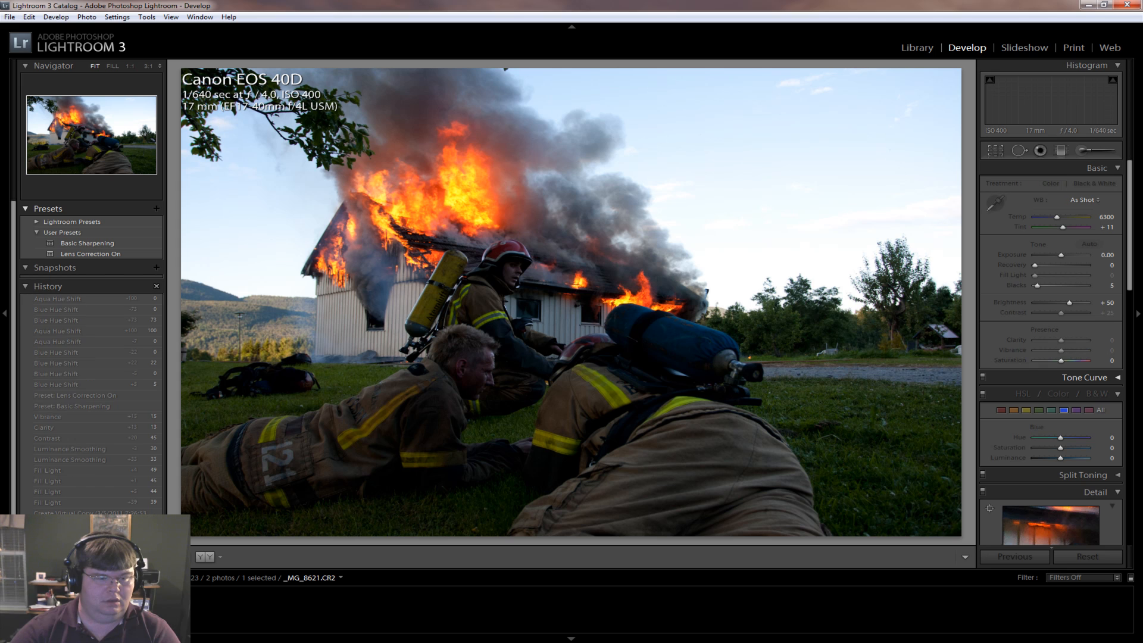
# Select the original photo and its virtual copy, and show the developed Copy 1 in the side-by-side Before & After view.
pyautogui.keyDown('ctrl'); pyautogui.click(101, 610); pyautogui.keyUp('ctrl')
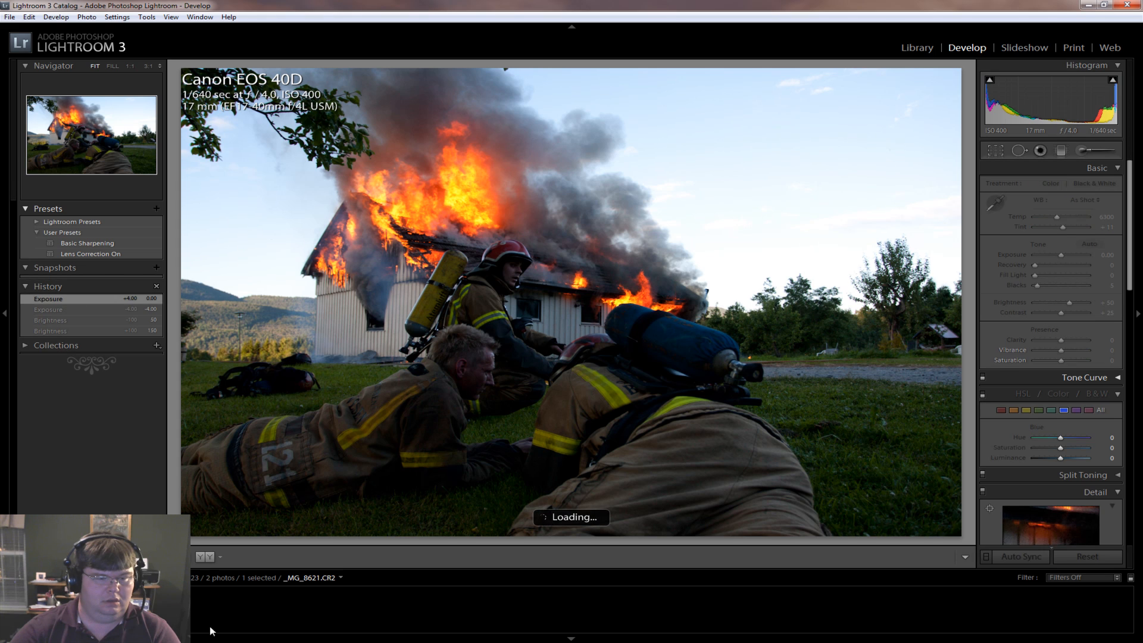
pyautogui.click(204, 557)
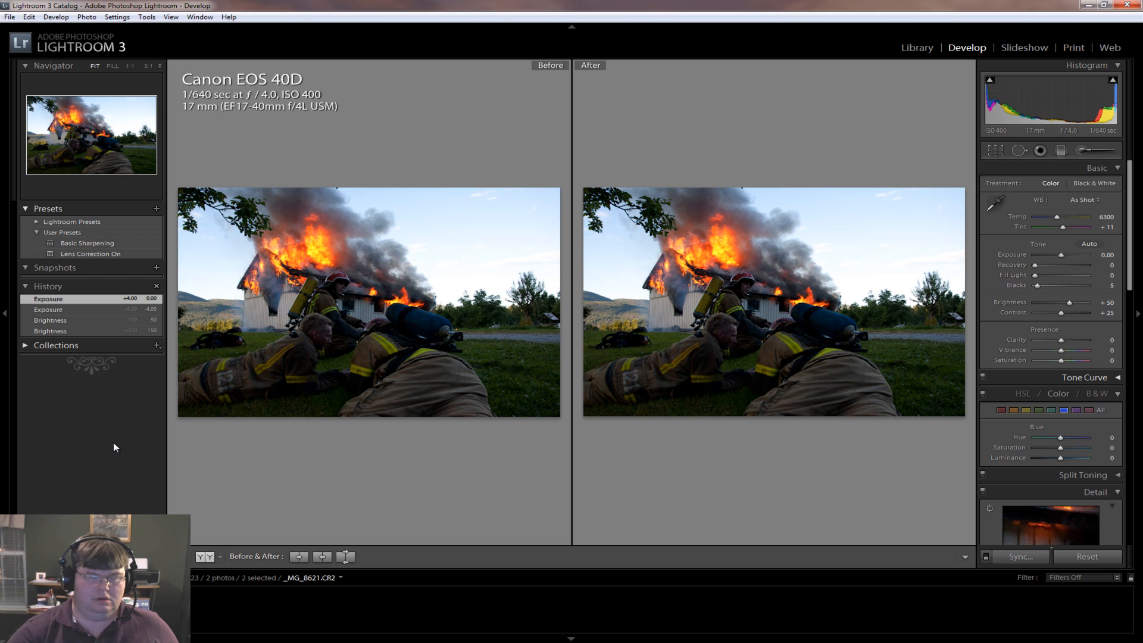
pyautogui.hotkey('ctrl', "'")
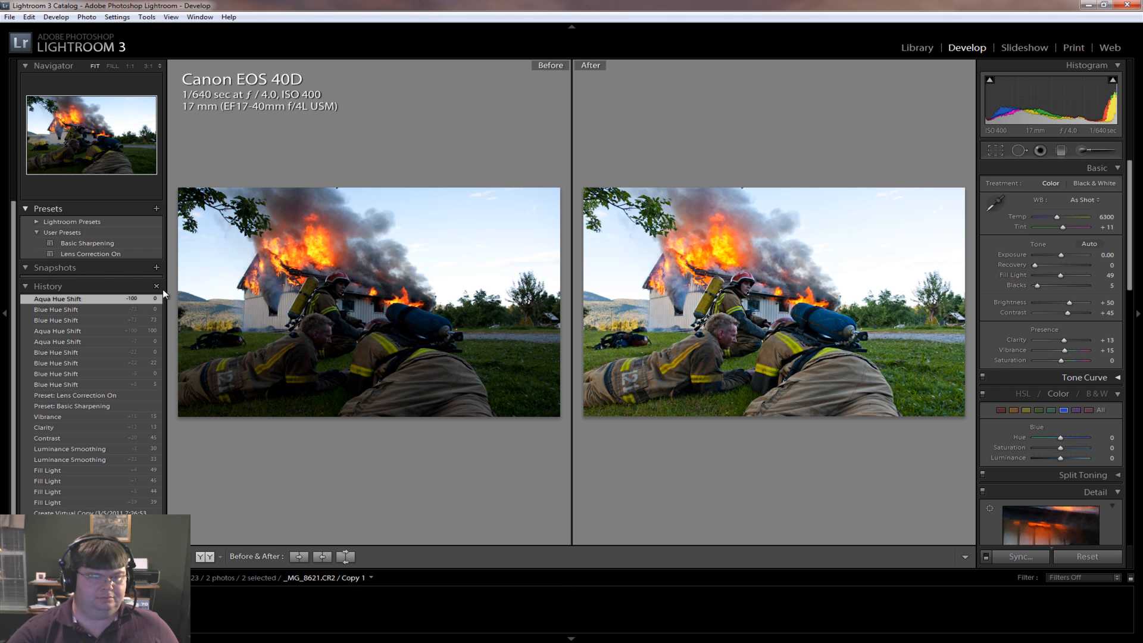
# Hide both side panels to compare the before and after versions of the firefighter photo at a larger size.
pyautogui.click(5, 321)
pyautogui.press('t')
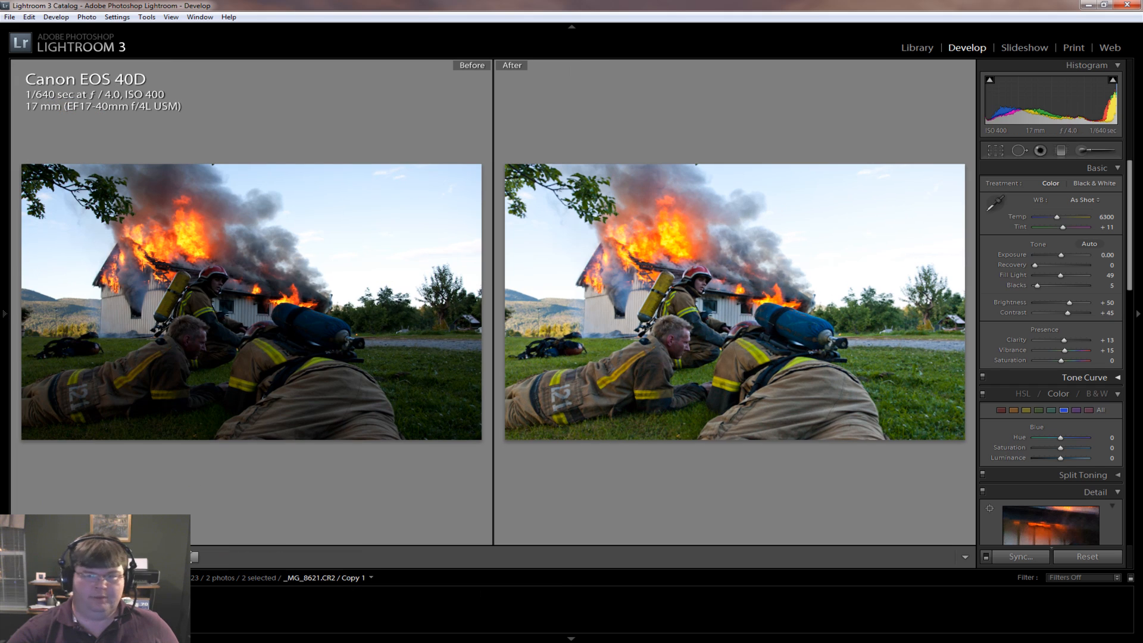
pyautogui.click(1138, 314)
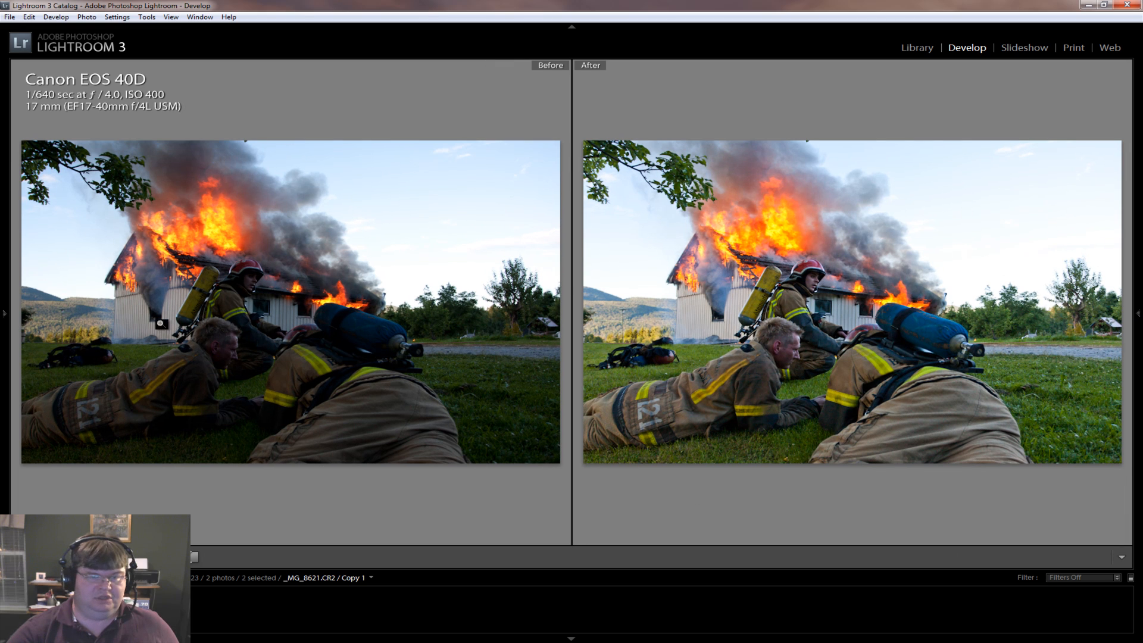